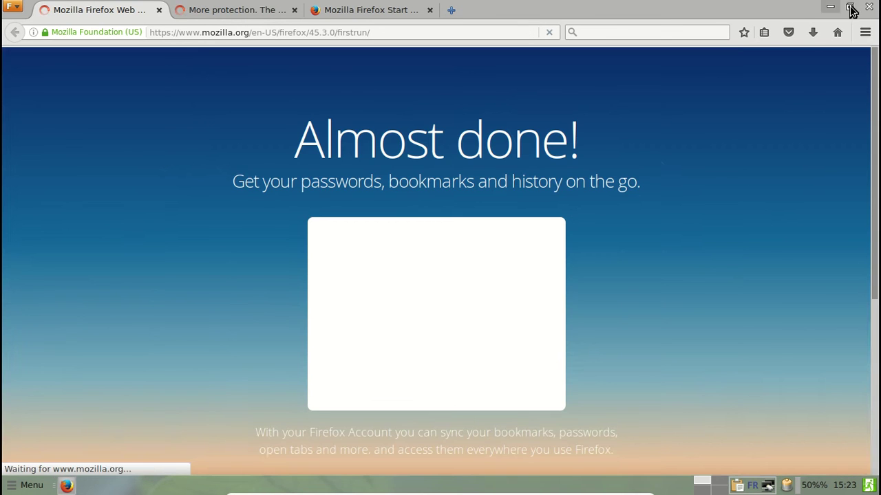
Restore and resize the Firefox window on the desktop, and close the browser with all its tabs.
{"action": "left_click", "coordinate": [851, 10]}
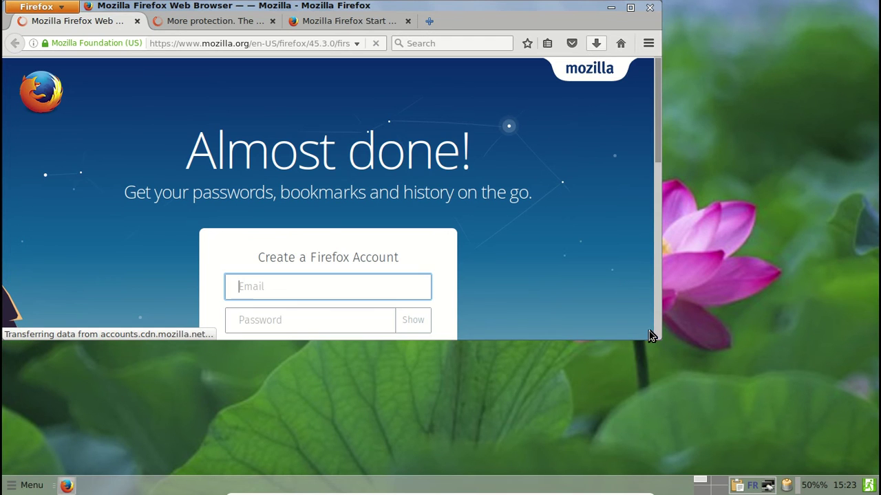
{"action": "left_click_drag", "start_coordinate": [656, 333], "coordinate": [724, 445]}
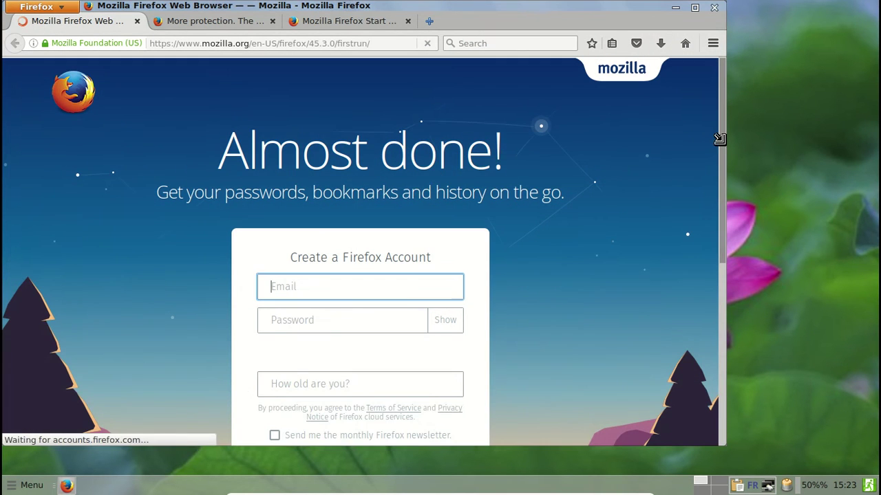
{"action": "left_click", "coordinate": [714, 11]}
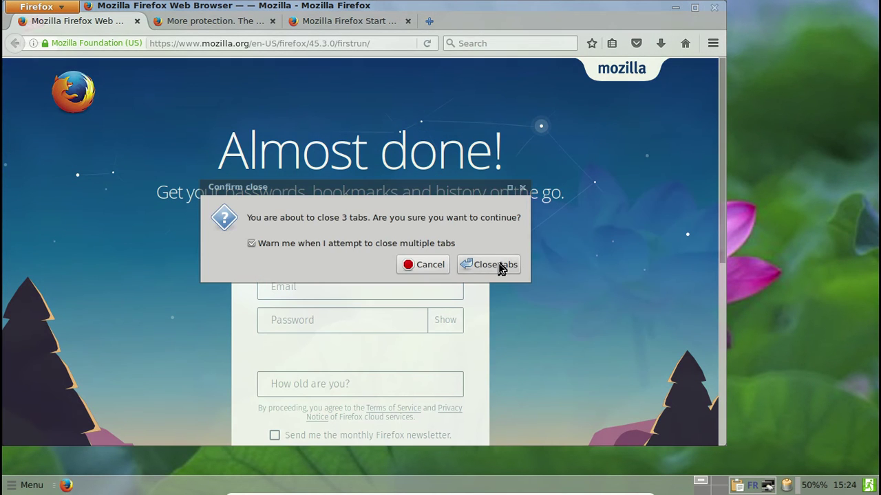
{"action": "left_click", "coordinate": [494, 265]}
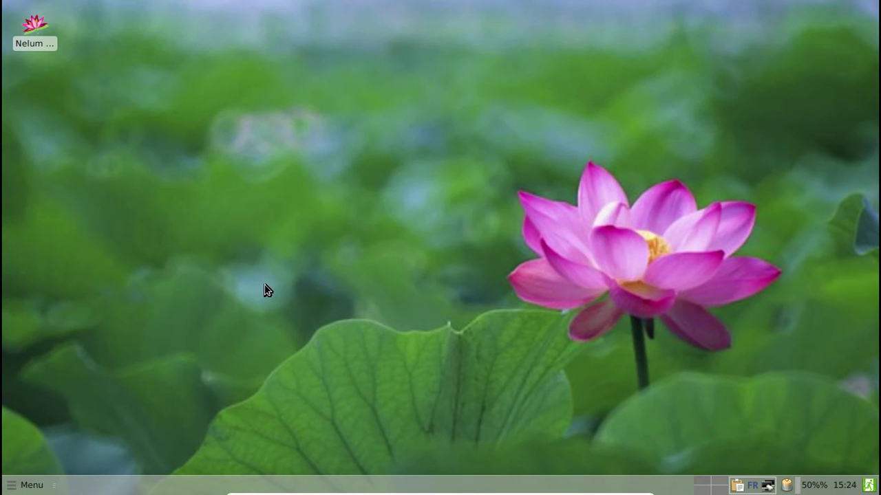
Examine the programs listed in the Accessoires category of the applications.
{"action": "left_click", "coordinate": [31, 485]}
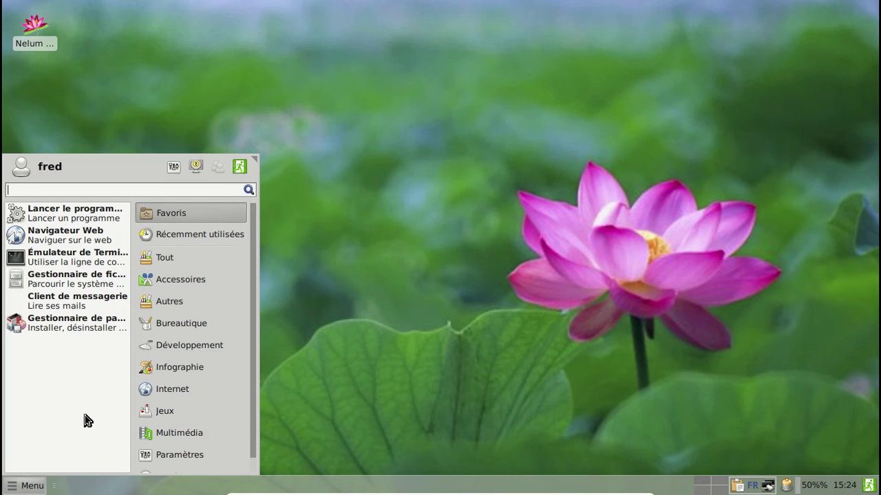
{"action": "left_click", "coordinate": [172, 282]}
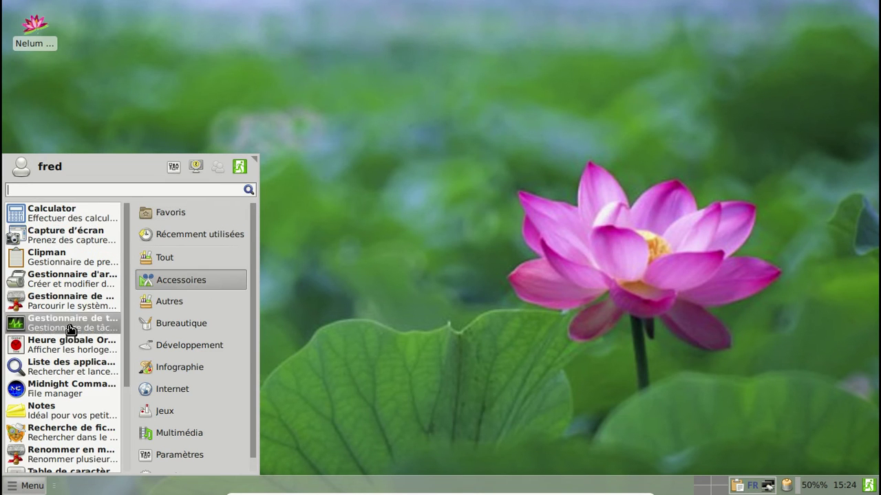
{"action": "scroll", "coordinate": [73, 355], "scroll_direction": "down", "scroll_amount": 2}
{"action": "scroll", "coordinate": [73, 356], "scroll_direction": "down", "scroll_amount": 2}
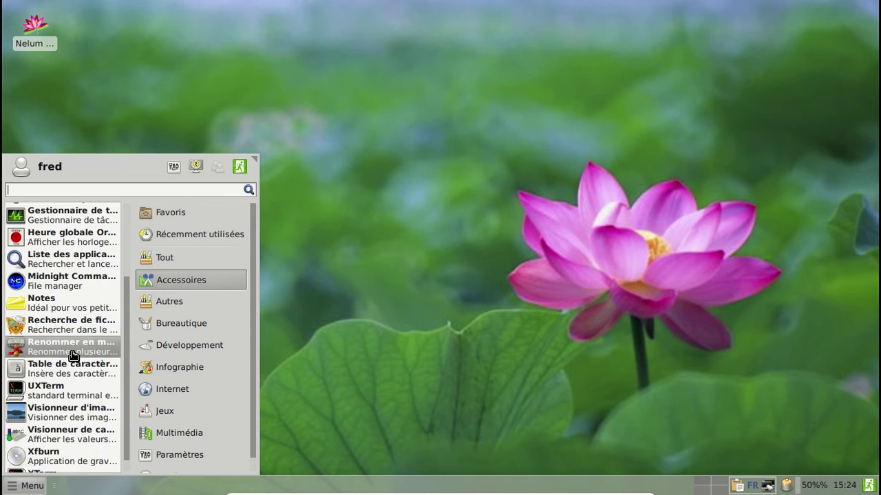
Launch AbiWord from the Bureautique category to view its blank document, and close it.
{"action": "left_click", "coordinate": [197, 306]}
{"action": "left_click", "coordinate": [194, 325]}
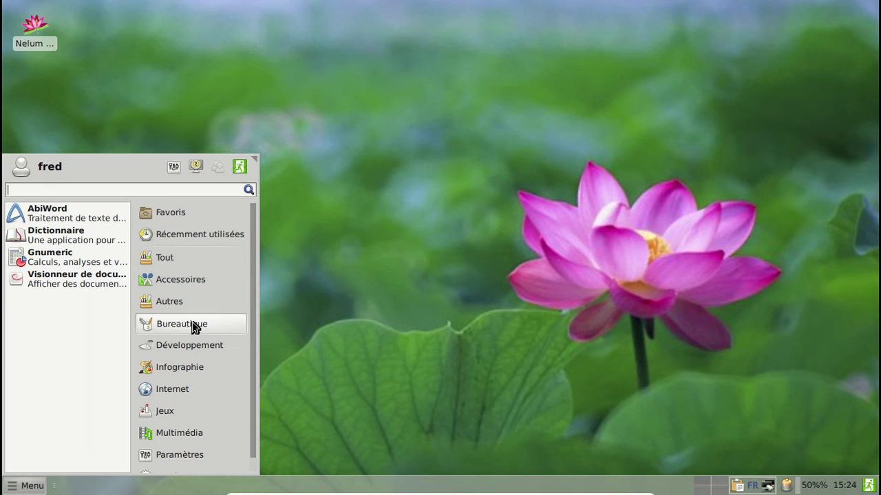
{"action": "left_click", "coordinate": [67, 218]}
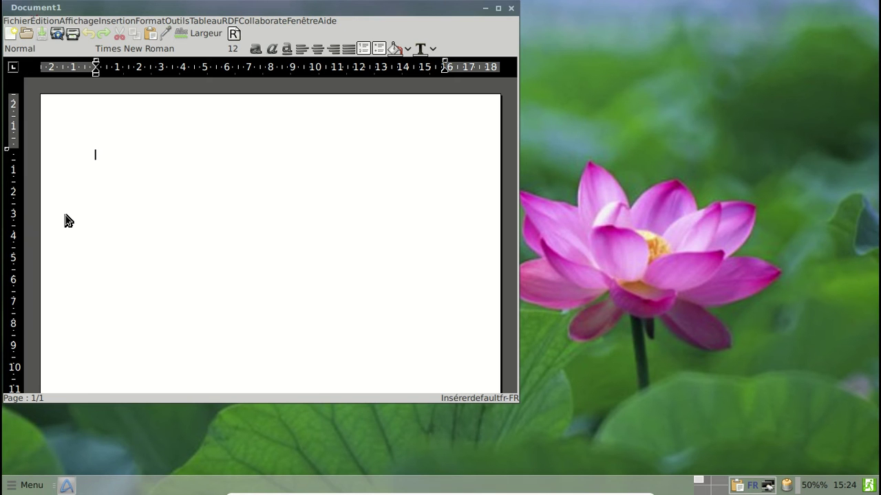
{"action": "left_click", "coordinate": [511, 8]}
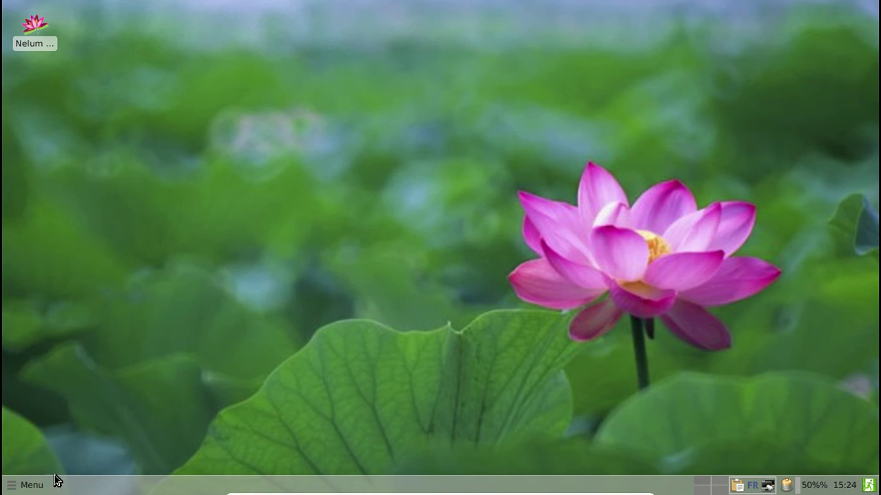
Open the desktop's Apparence settings, try the Nelum-Dark style and switch back to Nelum.
{"action": "left_click", "coordinate": [31, 485]}
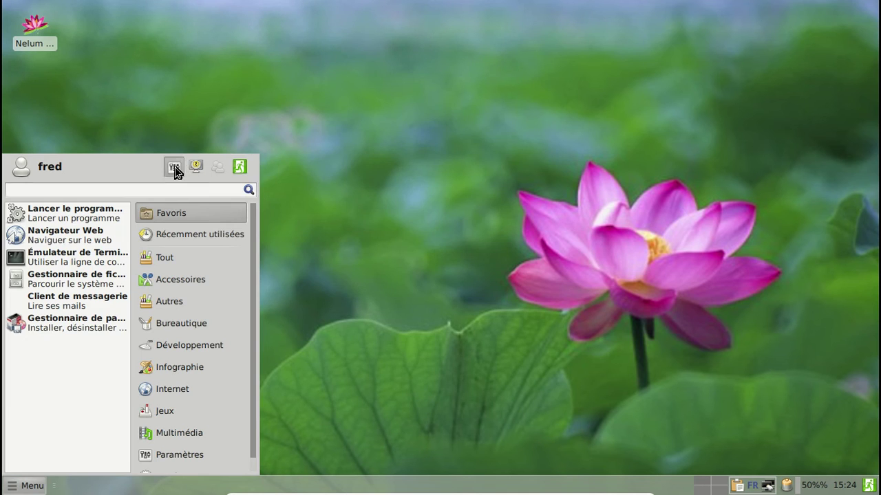
{"action": "left_click", "coordinate": [175, 169]}
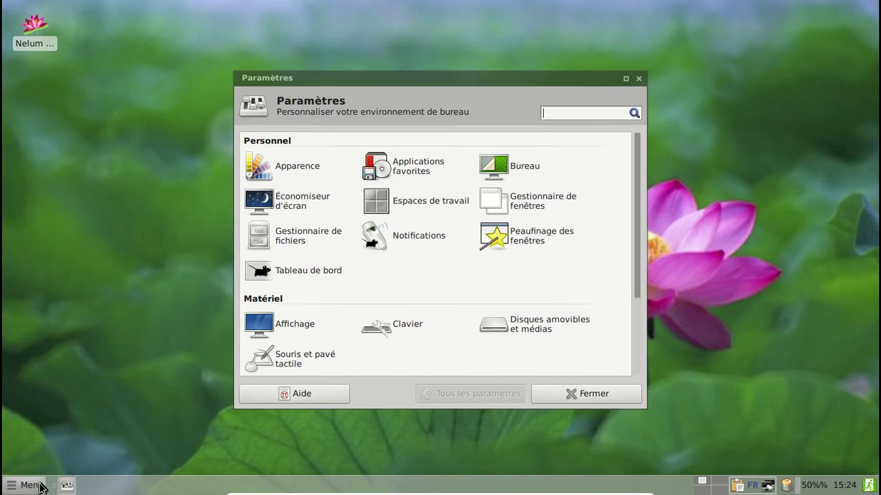
{"action": "left_click", "coordinate": [298, 166]}
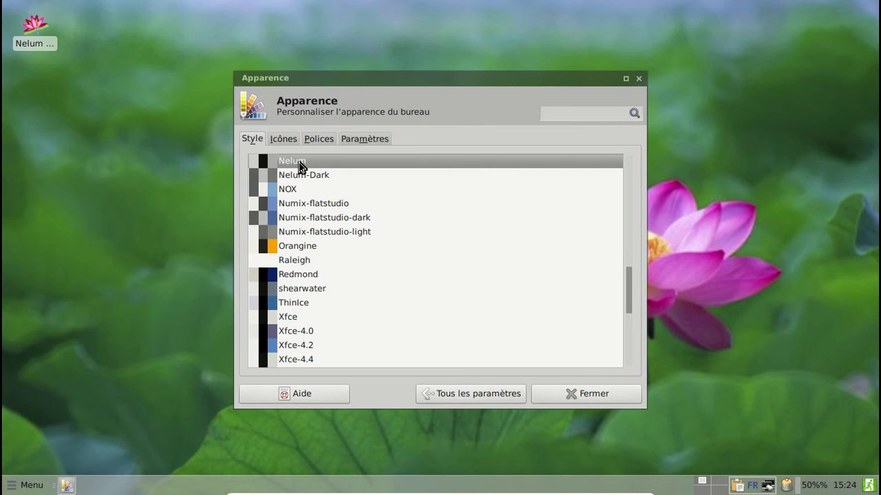
{"action": "left_click", "coordinate": [317, 175]}
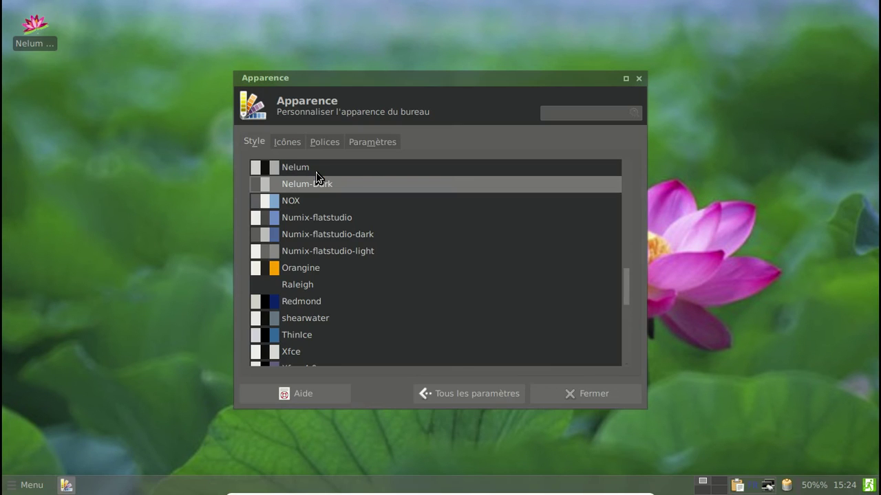
{"action": "left_click", "coordinate": [311, 173]}
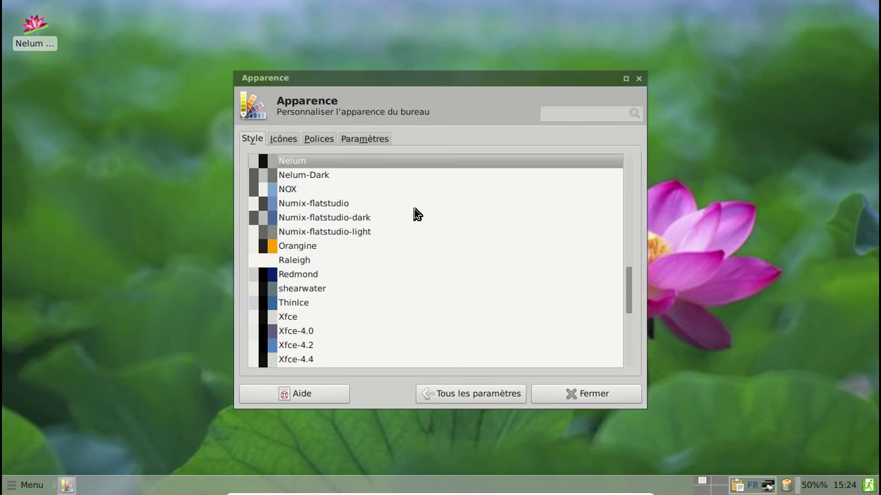
Look through the list of desktop styles and apply Albatross.
{"action": "scroll", "coordinate": [414, 209], "scroll_direction": "up", "scroll_amount": 10}
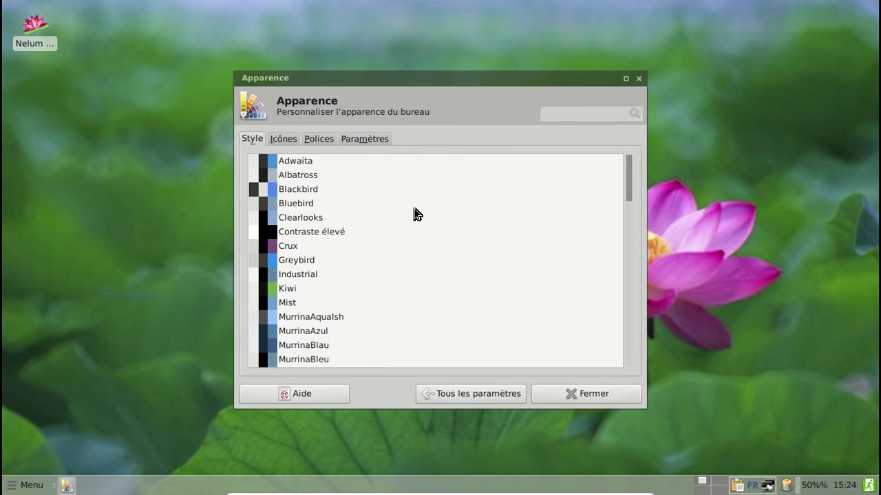
{"action": "scroll", "coordinate": [414, 209], "scroll_direction": "down", "scroll_amount": 3}
{"action": "scroll", "coordinate": [414, 209], "scroll_direction": "up", "scroll_amount": 3}
{"action": "left_click", "coordinate": [333, 178]}
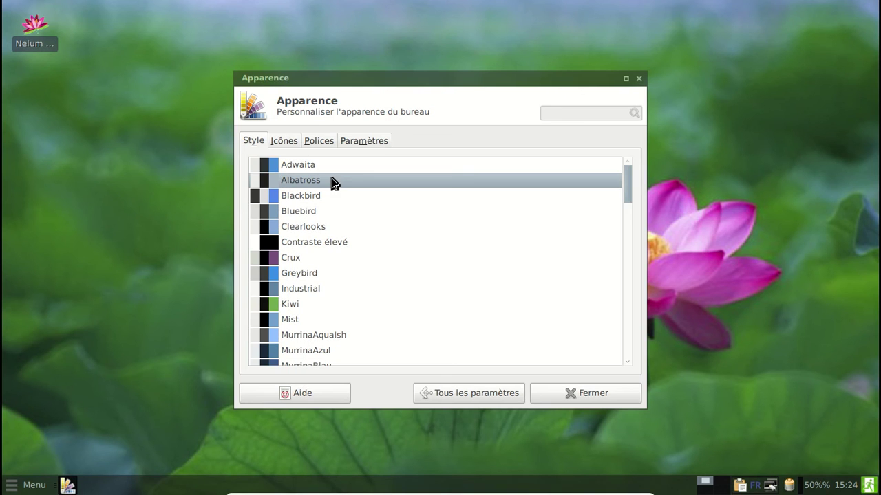
Launch AbiWord from the Bureautique category to see the Albatross style on an application window.
{"action": "left_click", "coordinate": [27, 485]}
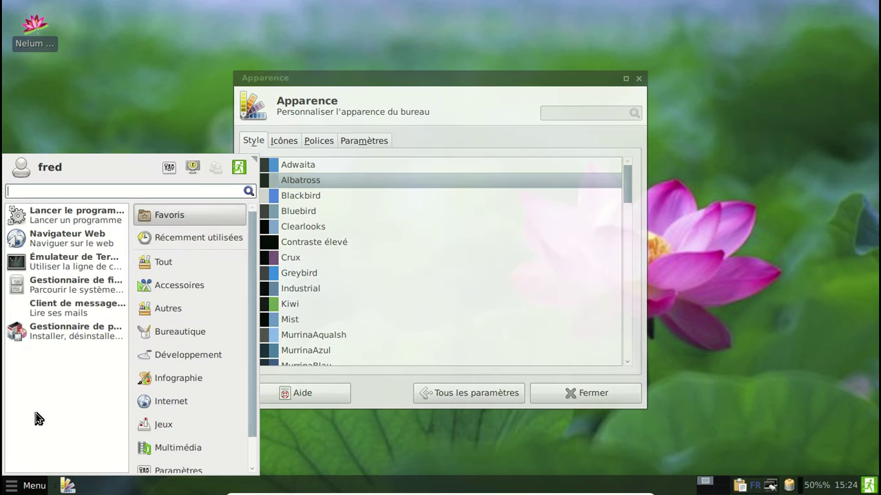
{"action": "left_click", "coordinate": [176, 330]}
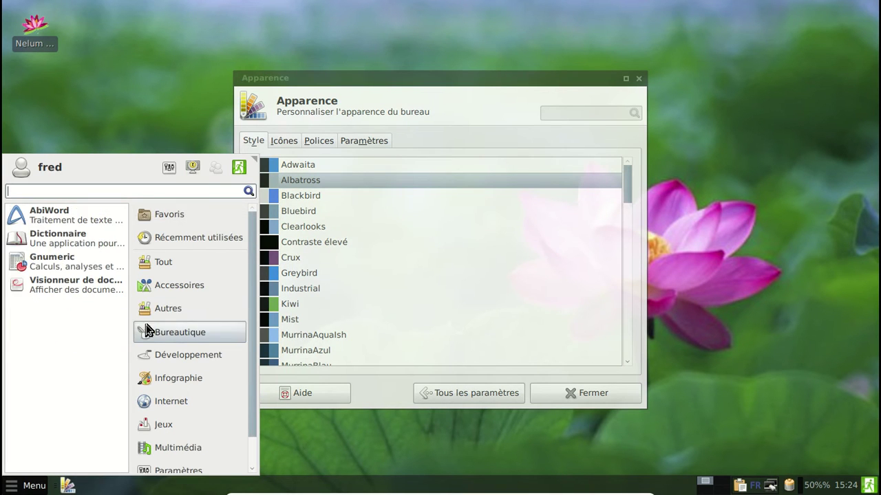
{"action": "left_click", "coordinate": [62, 222]}
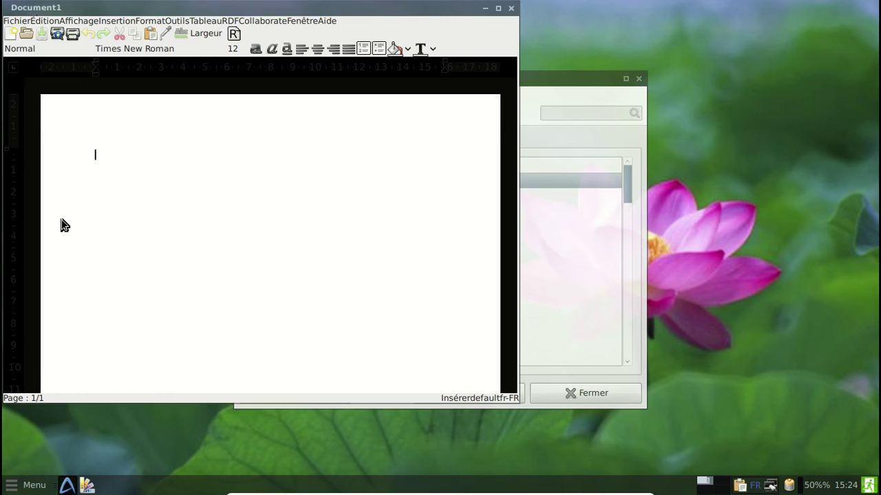
Return to the Apparence settings and try the Blackbird and Bluebird styles beside the open document.
{"action": "left_click", "coordinate": [563, 79]}
{"action": "left_click", "coordinate": [308, 199]}
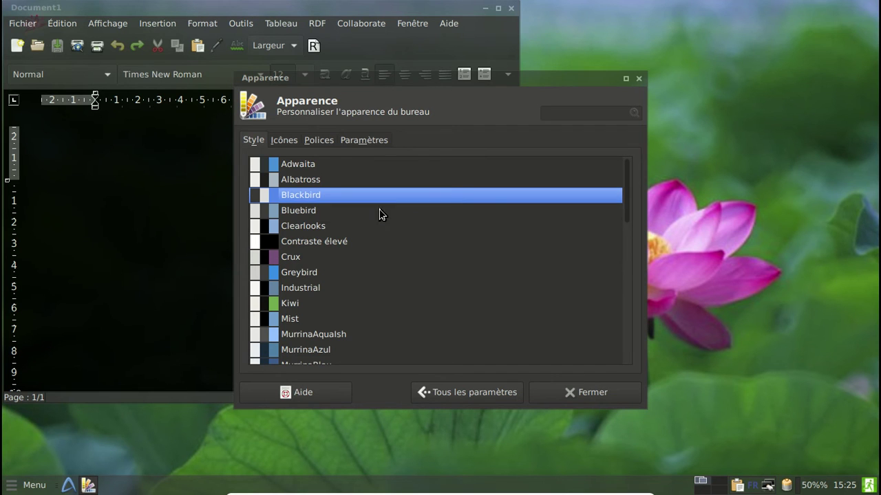
{"action": "left_click", "coordinate": [344, 210]}
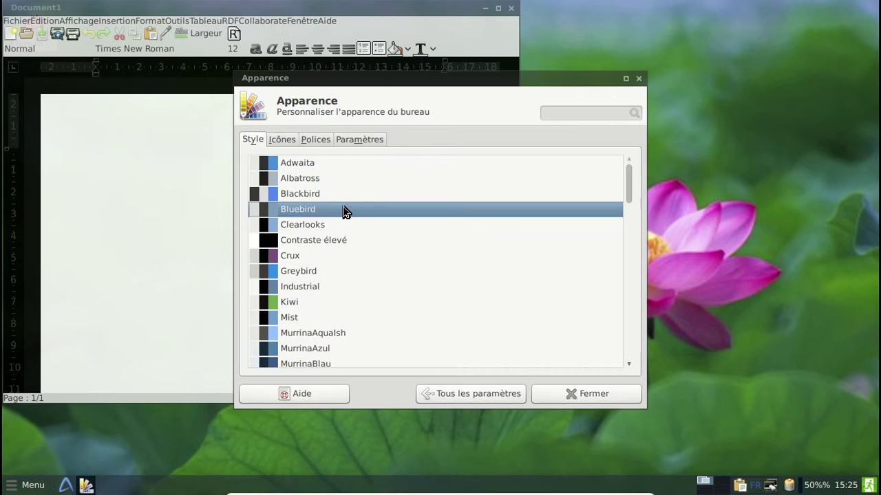
{"action": "left_click", "coordinate": [326, 195]}
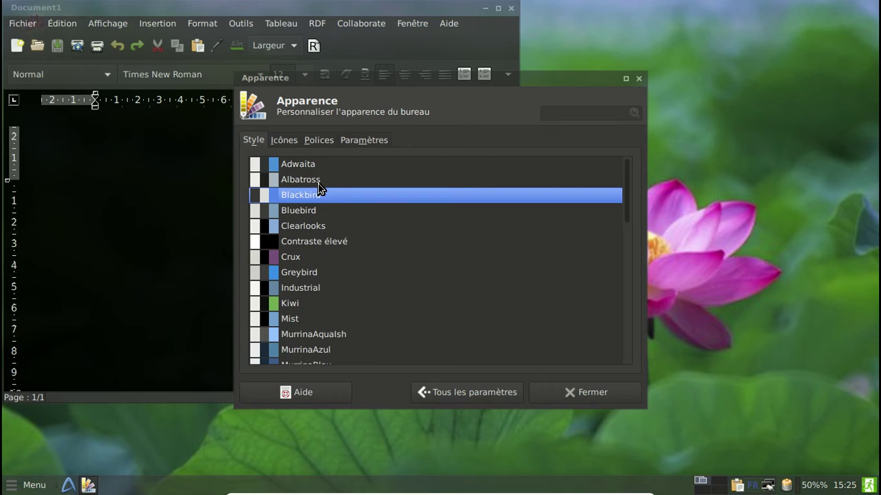
Try the Albatross and Adwaita styles and set the desktop style to Crux.
{"action": "left_click", "coordinate": [314, 181]}
{"action": "left_click", "coordinate": [307, 167]}
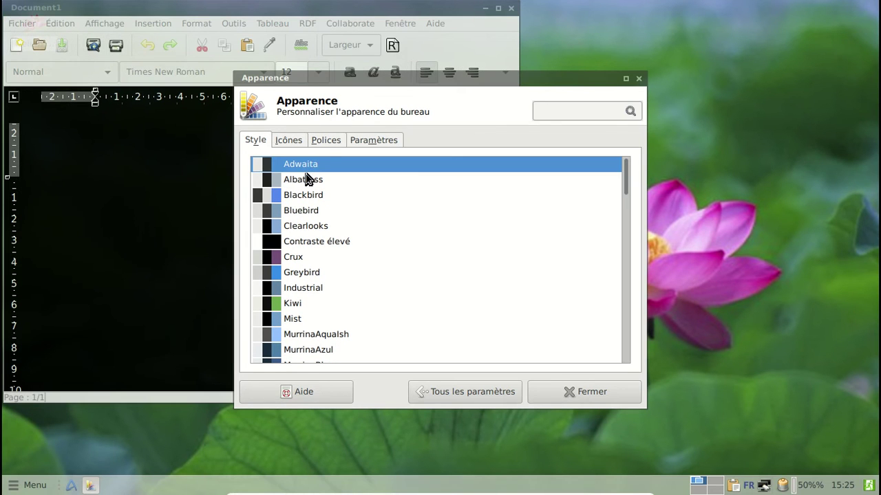
{"action": "left_click", "coordinate": [307, 178]}
{"action": "left_click", "coordinate": [312, 259]}
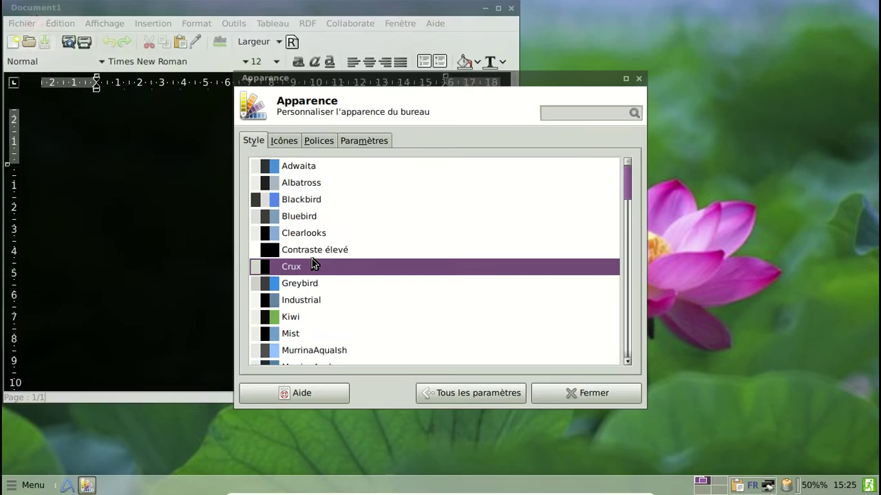
Close the Apparence settings and the AbiWord document window.
{"action": "left_click", "coordinate": [638, 79]}
{"action": "left_click_drag", "start_coordinate": [416, 9], "coordinate": [534, 26]}
{"action": "left_click", "coordinate": [624, 27]}
Examine the programs in the Infographie, Internet, Jeux, Multimédia, Paramètres and Système categories.
{"action": "left_click", "coordinate": [44, 486]}
{"action": "left_click", "coordinate": [196, 362]}
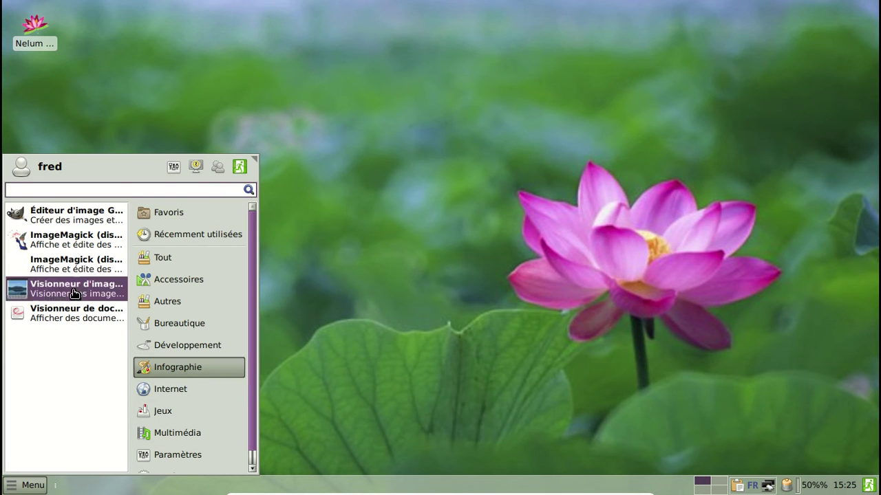
{"action": "left_click", "coordinate": [180, 391]}
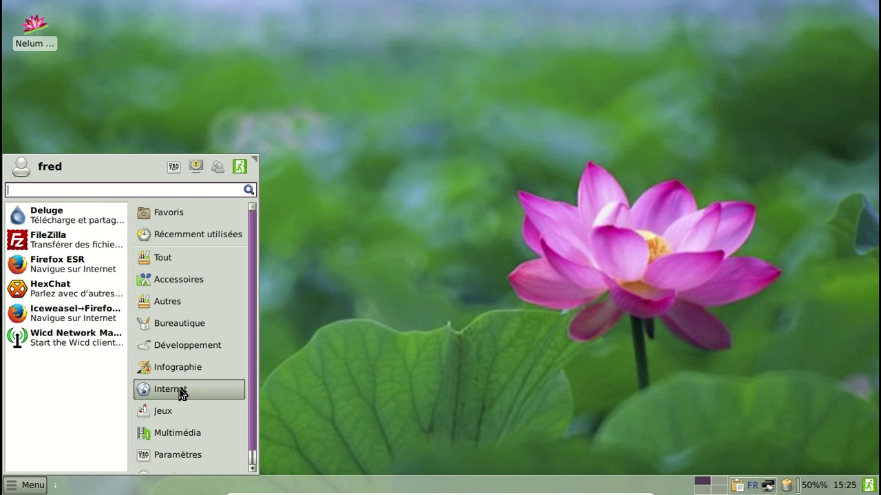
{"action": "left_click", "coordinate": [178, 413]}
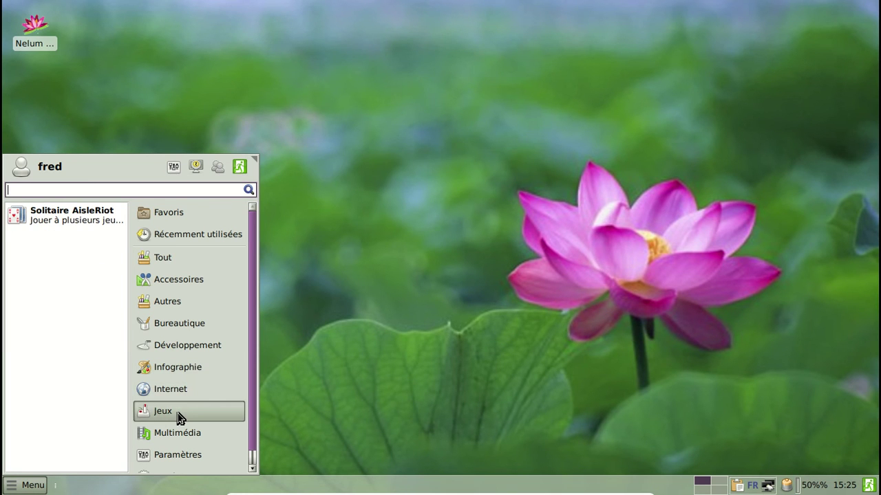
{"action": "left_click", "coordinate": [176, 428]}
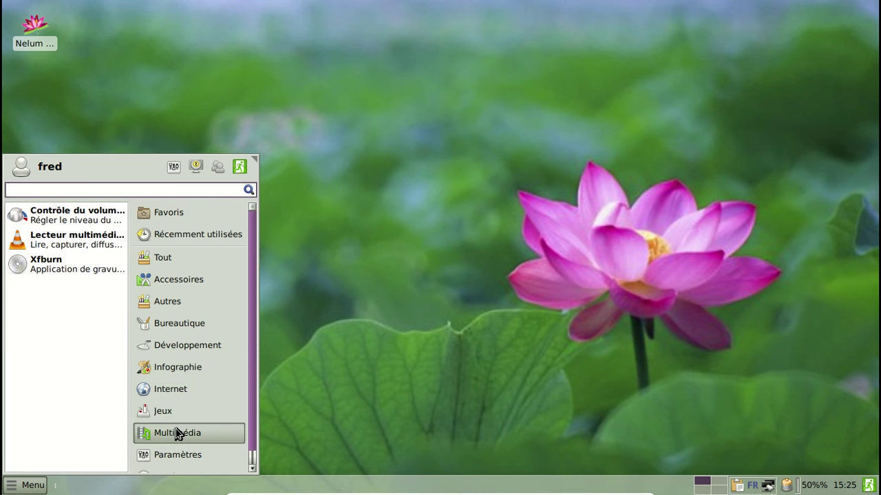
{"action": "left_click", "coordinate": [168, 450]}
{"action": "scroll", "coordinate": [201, 346], "scroll_direction": "down", "scroll_amount": 1}
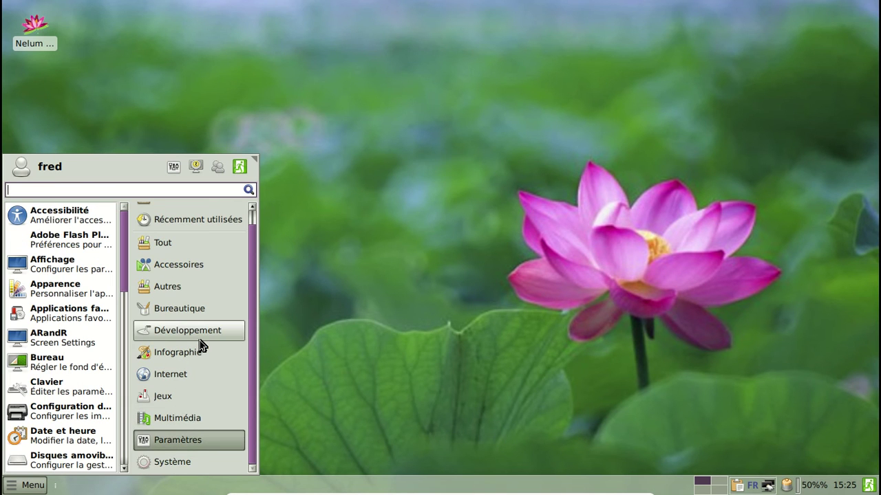
{"action": "left_click", "coordinate": [205, 465]}
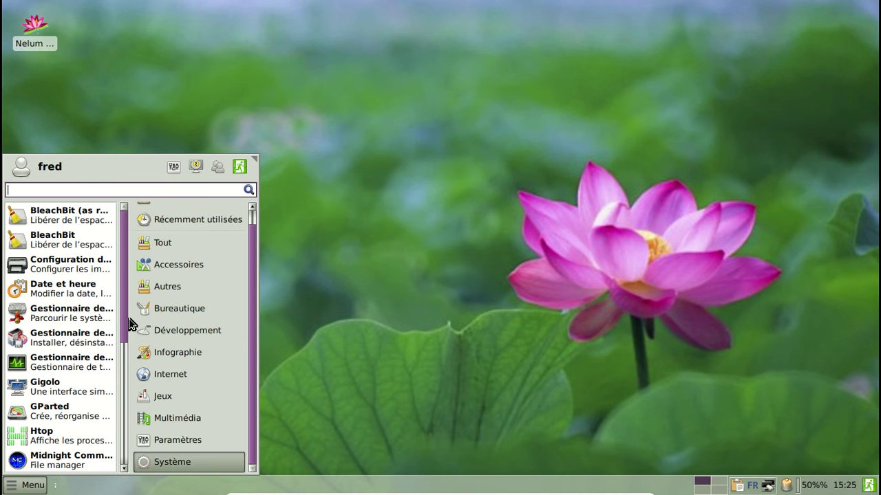
{"action": "left_click_drag", "start_coordinate": [128, 321], "coordinate": [127, 207]}
{"action": "left_click", "coordinate": [282, 165]}
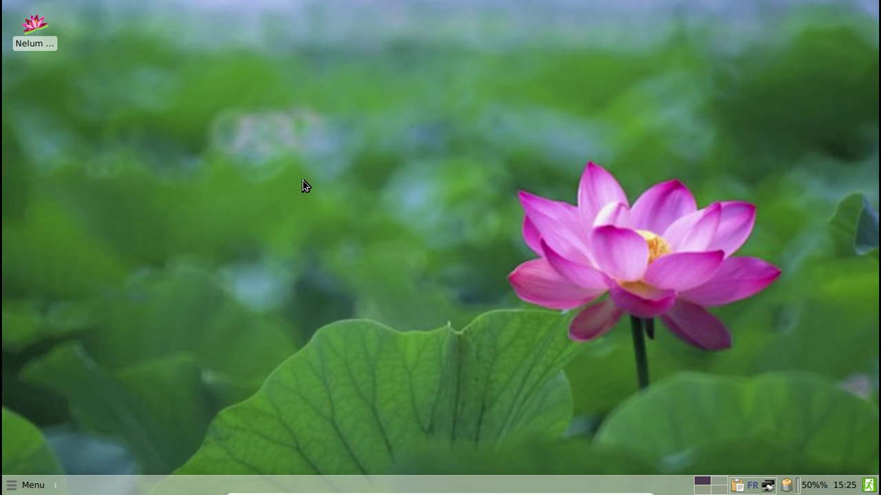
Launch the Synaptic package manager from the favourites and authenticate with the account password.
{"action": "left_click", "coordinate": [14, 487]}
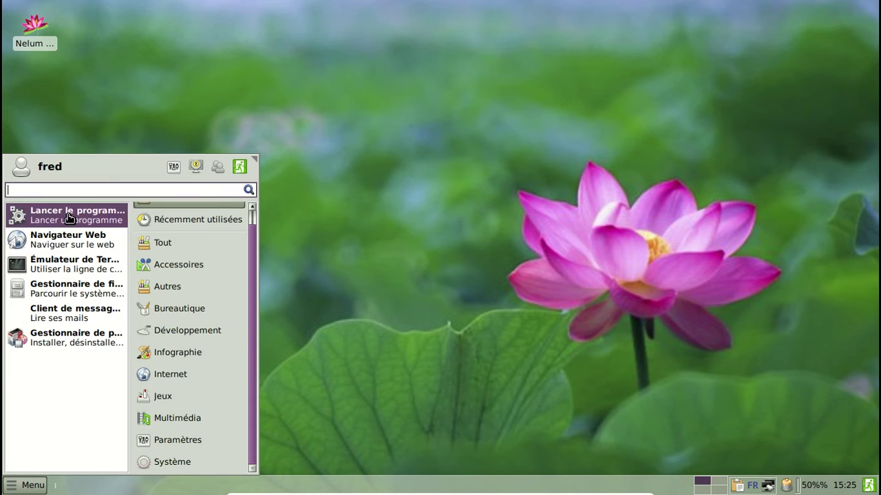
{"action": "left_click", "coordinate": [64, 348]}
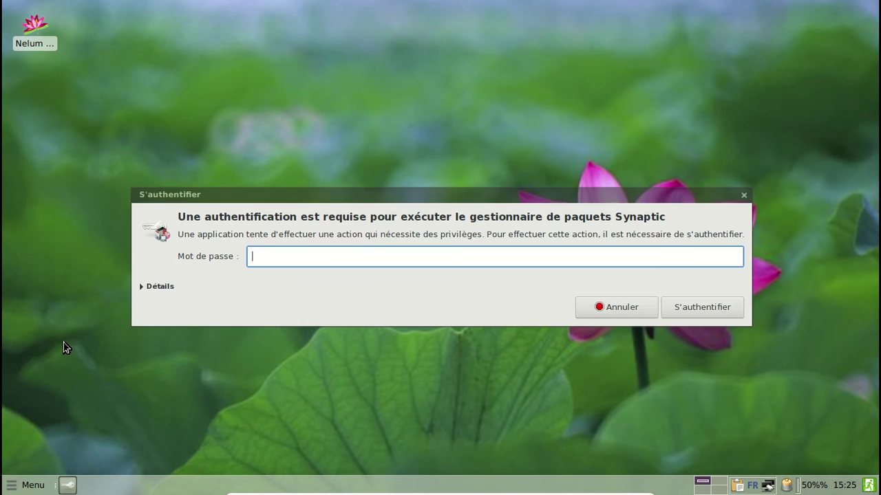
{"action": "type", "text": "•••••••"}
{"action": "key", "text": "Return"}
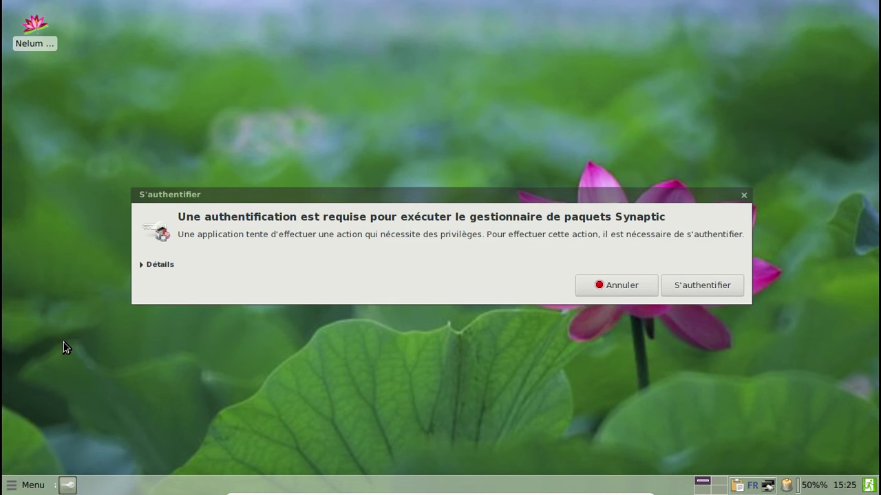
Enter the account password to authorise running the Synaptic package manager.
{"action": "type", "text": "••••••••"}
{"action": "key", "text": "Return"}
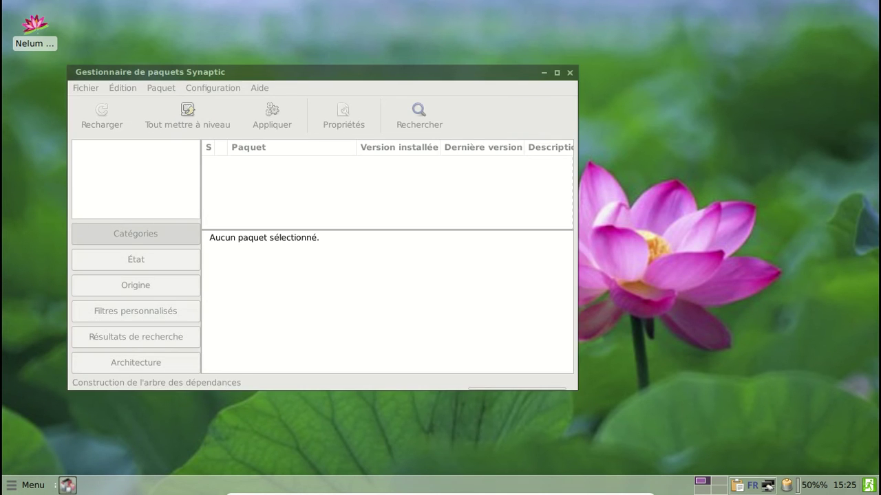
Open the panel battery monitor's properties and examine its bar colours and display options.
{"action": "right_click", "coordinate": [823, 489]}
{"action": "left_click", "coordinate": [767, 418]}
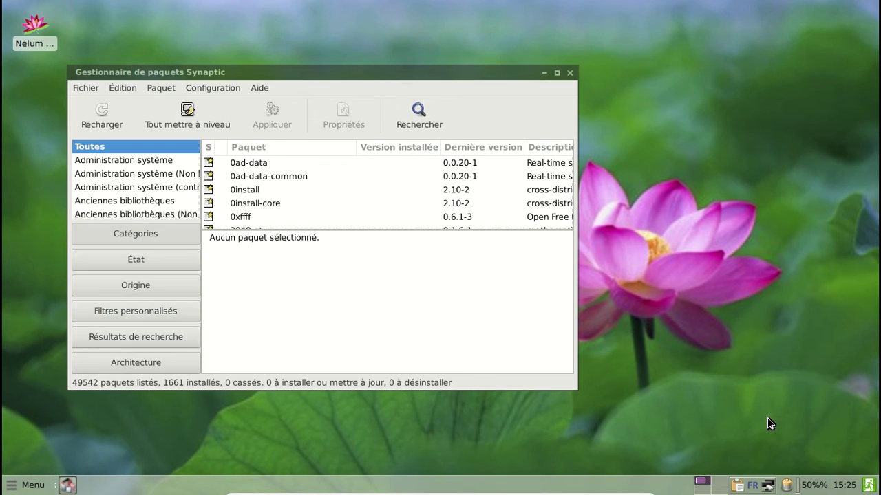
{"action": "left_click", "coordinate": [412, 190]}
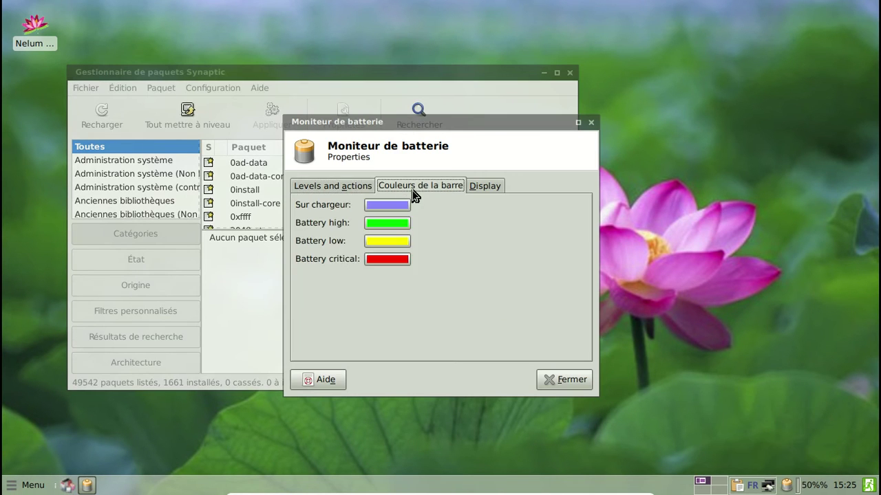
{"action": "left_click", "coordinate": [479, 190]}
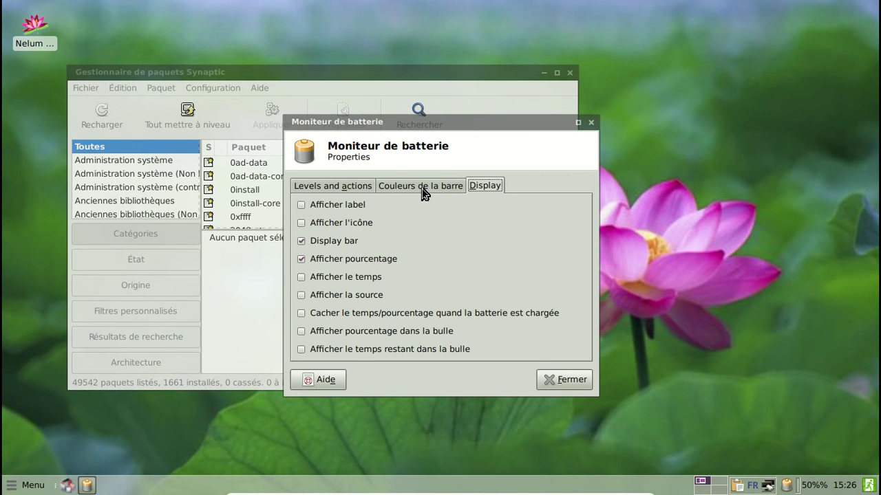
Try toggling the Afficher pourcentage and Display bar options of the battery monitor and close its properties.
{"action": "left_click", "coordinate": [375, 260]}
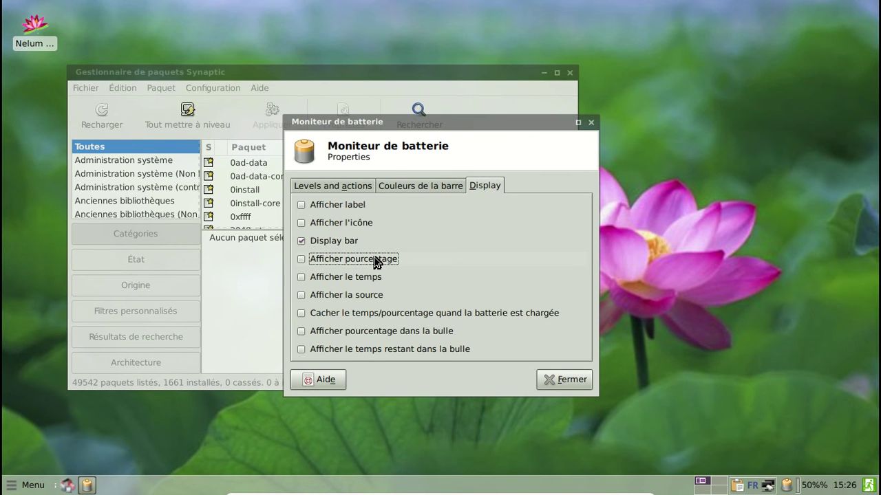
{"action": "left_click", "coordinate": [353, 258]}
{"action": "left_click", "coordinate": [346, 246]}
{"action": "left_click", "coordinate": [345, 246]}
{"action": "left_click", "coordinate": [350, 259]}
{"action": "left_click", "coordinate": [566, 379]}
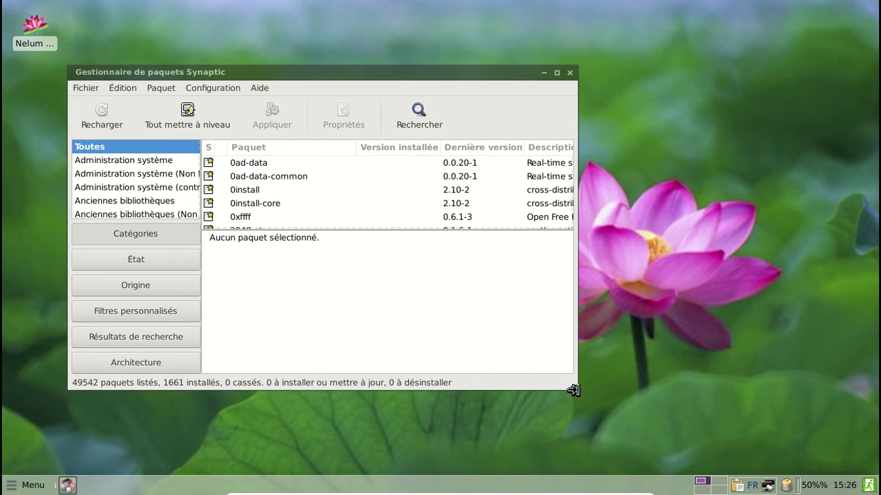
Enlarge the Synaptic window and search package names and descriptions for task-french.
{"action": "left_click_drag", "start_coordinate": [574, 388], "coordinate": [626, 417]}
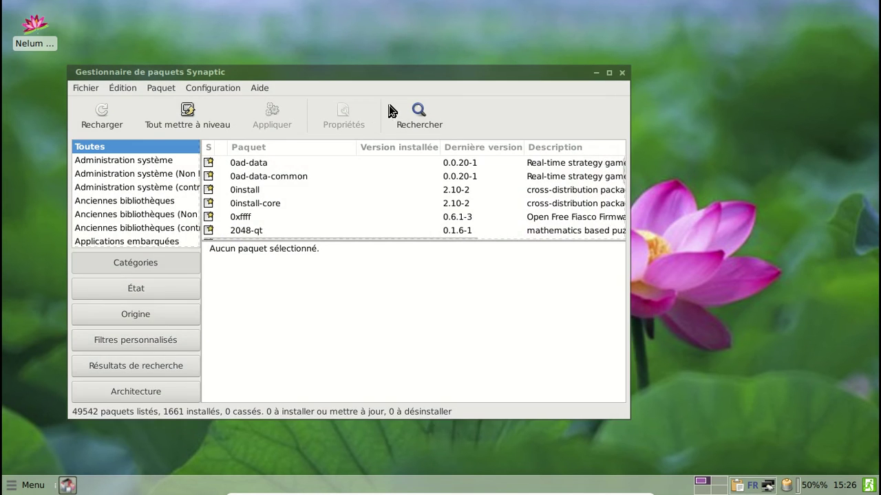
{"action": "left_click", "coordinate": [405, 109]}
{"action": "type", "text": "t"}
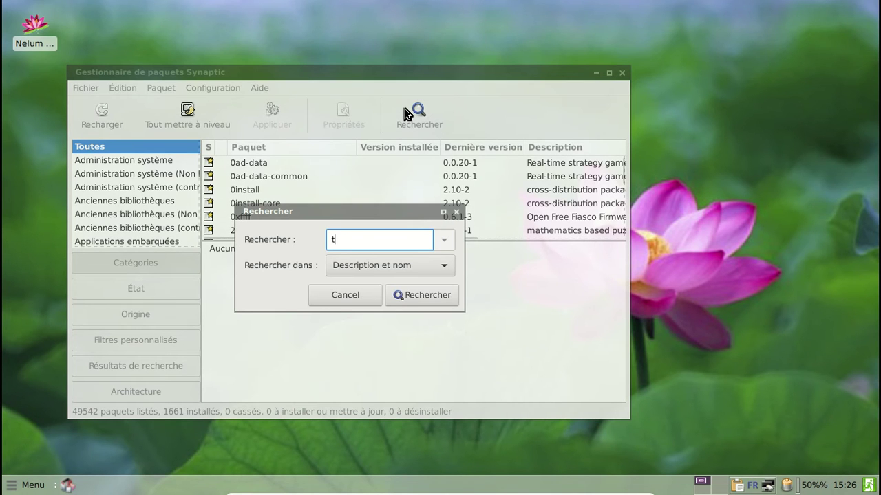
{"action": "type", "text": "ask-french"}
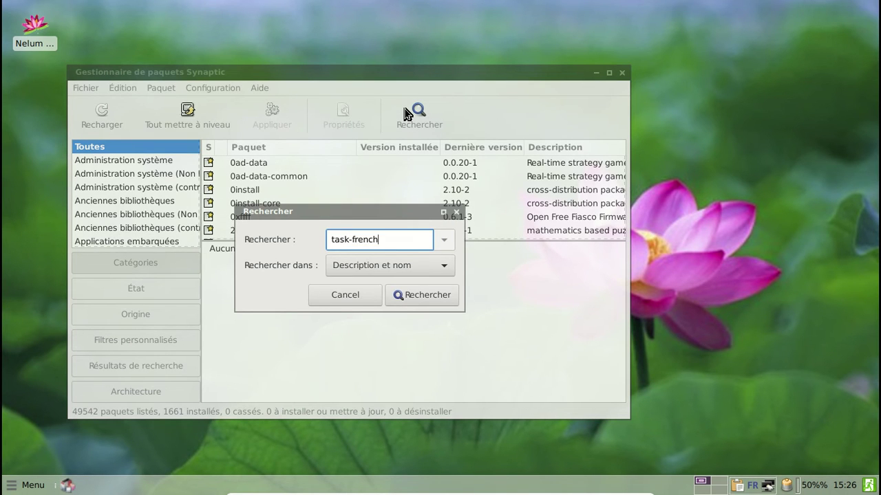
{"action": "key", "text": "Return"}
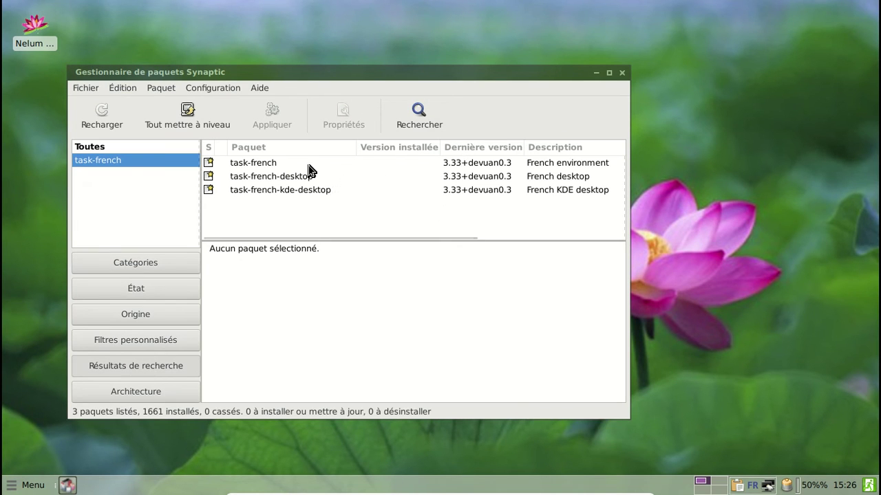
Mark the task-french package for installation and accept its additional required changes.
{"action": "left_click", "coordinate": [309, 165]}
{"action": "right_click", "coordinate": [326, 165]}
{"action": "left_click", "coordinate": [354, 192]}
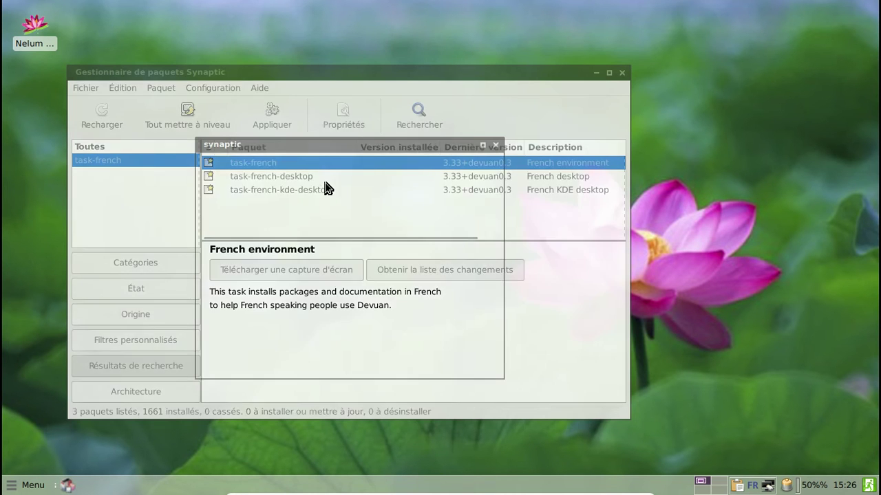
{"action": "left_click", "coordinate": [429, 366]}
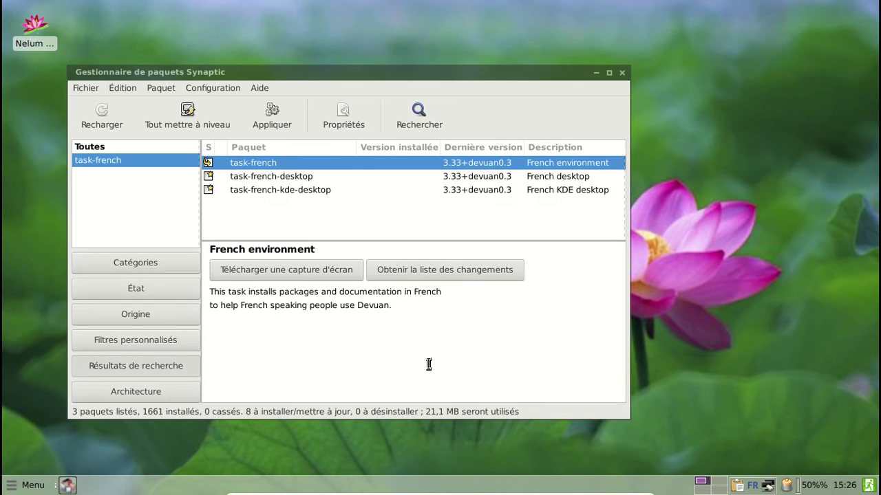
Mark task-french-desktop for installation, review the additional packages it needs and add them to the selection.
{"action": "left_click", "coordinate": [317, 178]}
{"action": "right_click", "coordinate": [318, 180]}
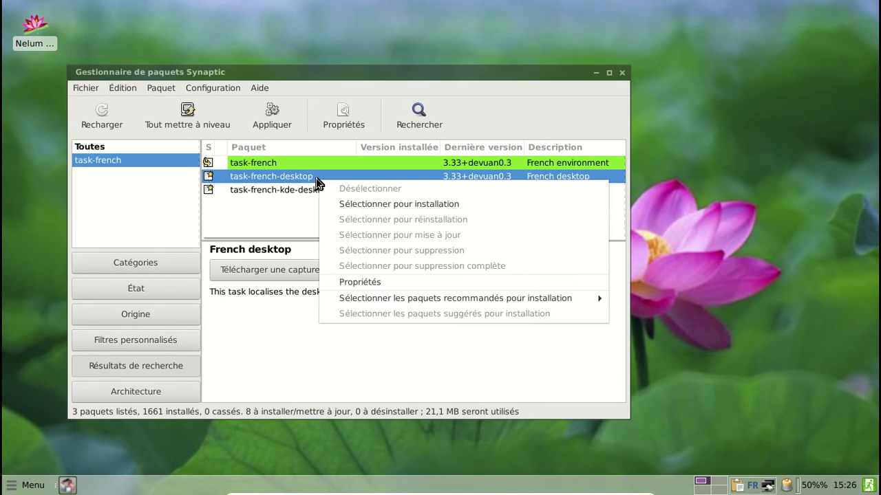
{"action": "left_click", "coordinate": [382, 205]}
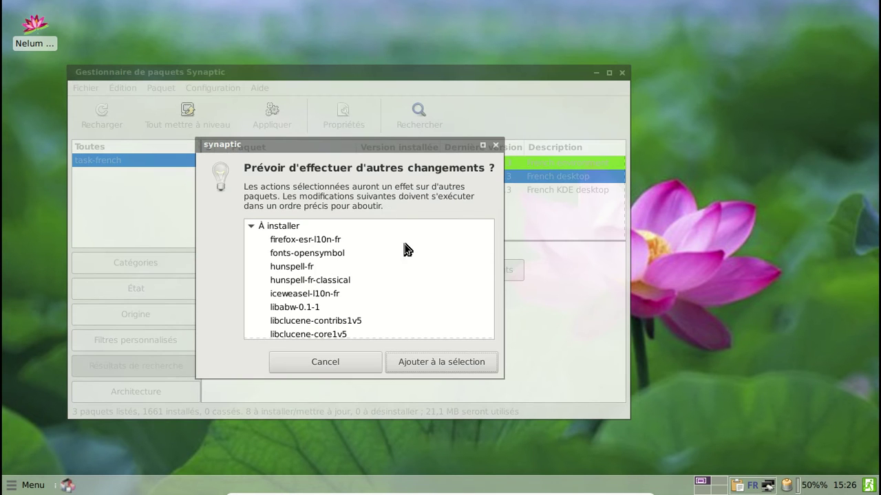
{"action": "scroll", "coordinate": [409, 256], "scroll_direction": "down", "scroll_amount": 1}
{"action": "scroll", "coordinate": [409, 257], "scroll_direction": "up", "scroll_amount": 1}
{"action": "scroll", "coordinate": [409, 257], "scroll_direction": "down", "scroll_amount": 10}
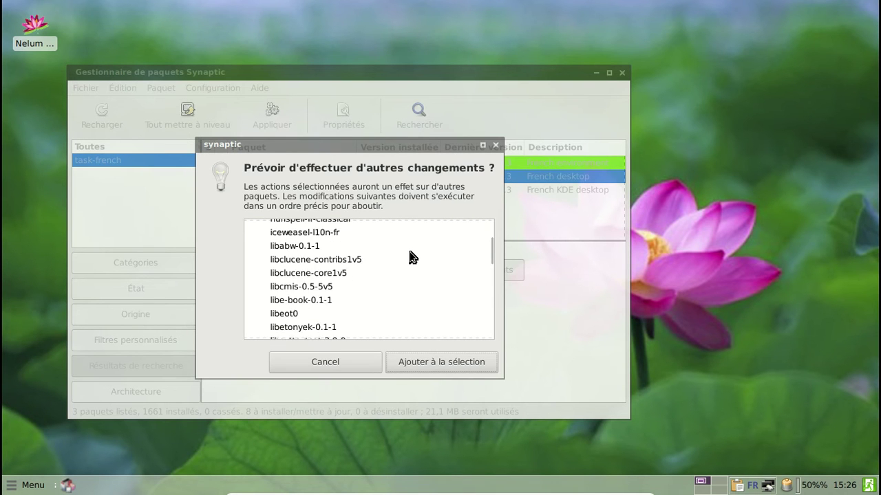
{"action": "scroll", "coordinate": [411, 257], "scroll_direction": "down", "scroll_amount": 3}
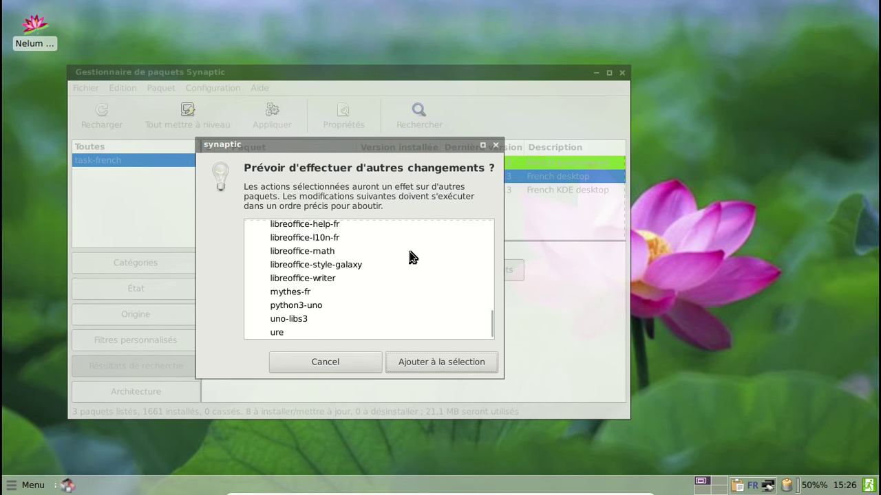
{"action": "left_click", "coordinate": [443, 360]}
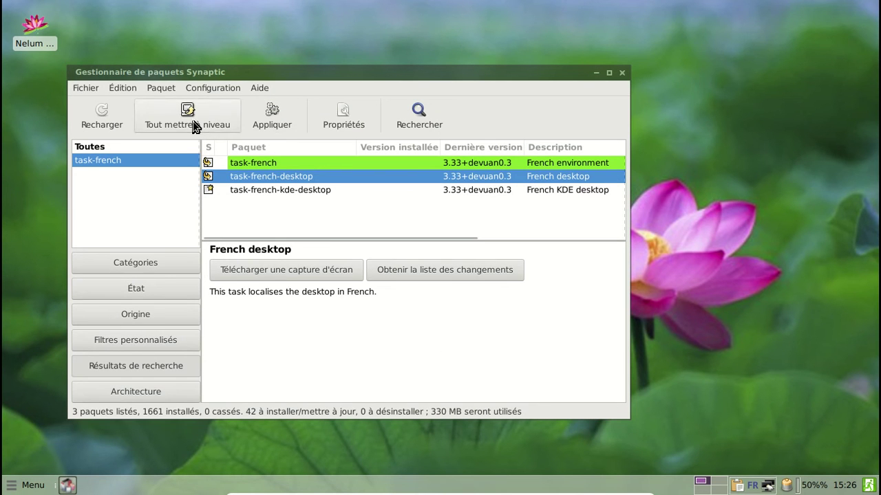
Apply the marked package changes and confirm the installation summary.
{"action": "left_click", "coordinate": [257, 121]}
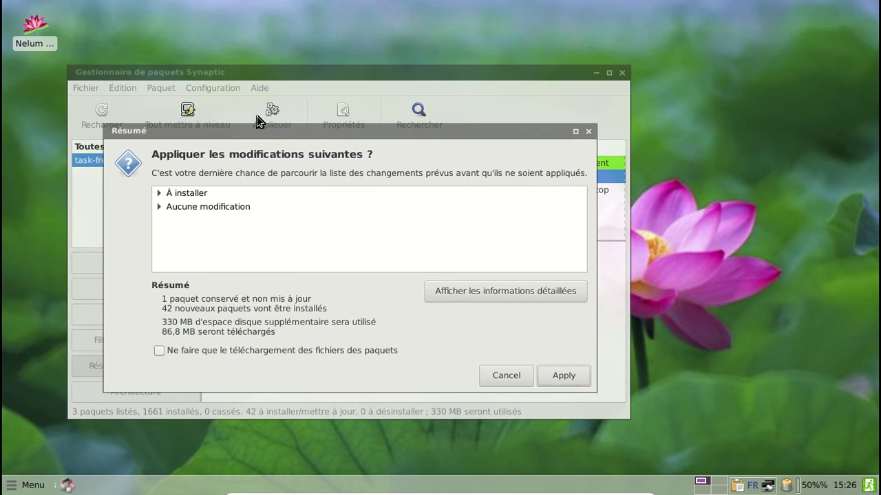
{"action": "left_click", "coordinate": [563, 374]}
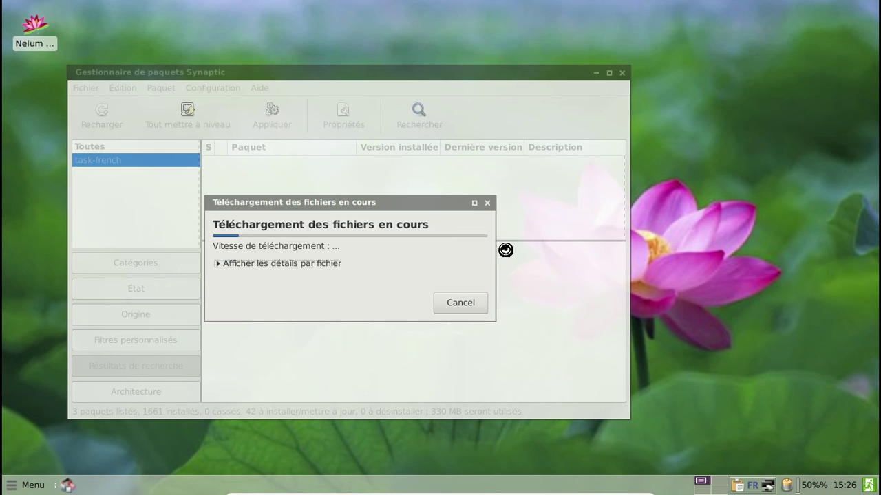
Look at the programs in the Multimédia category while the packages download.
{"action": "left_click", "coordinate": [17, 490]}
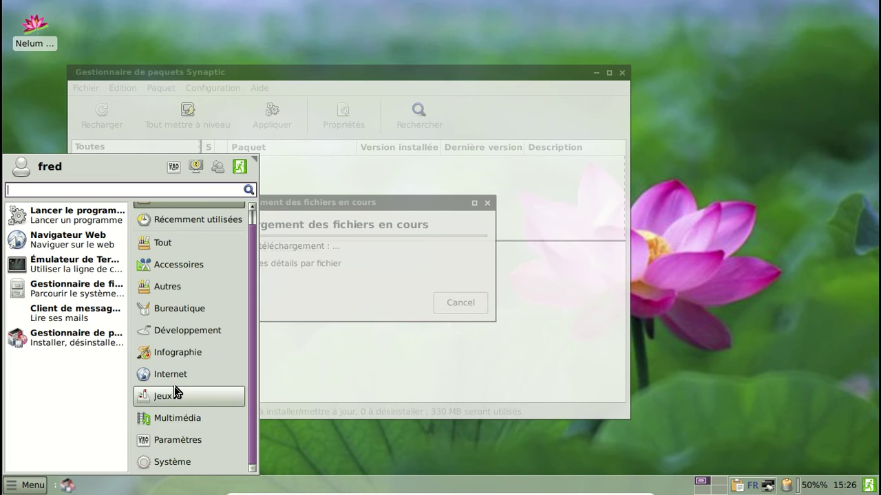
{"action": "left_click", "coordinate": [183, 421]}
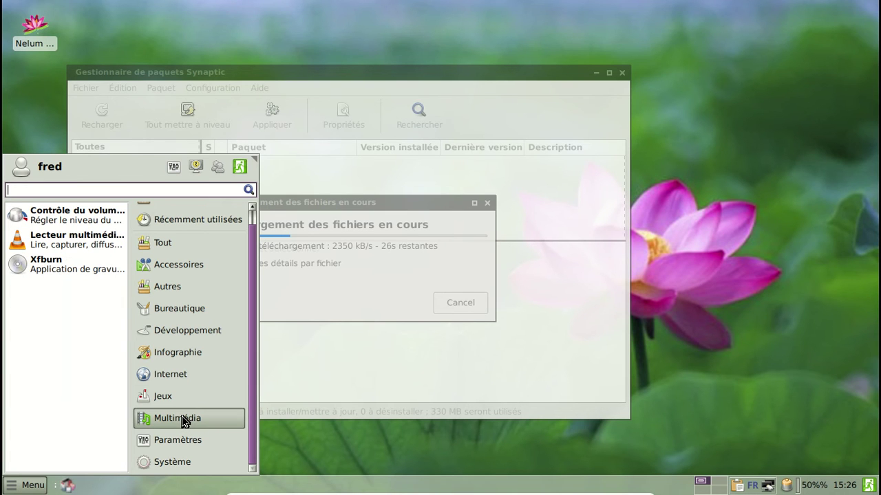
{"action": "left_click", "coordinate": [344, 334]}
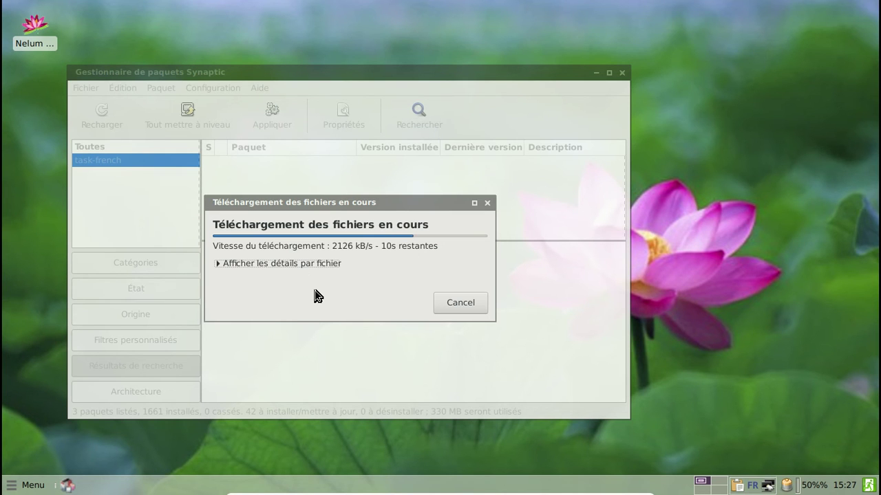
Set the installation dialog to close once the changes succeed and move it lower, away from the Synaptic window's centre.
{"action": "left_click_drag", "start_coordinate": [305, 206], "coordinate": [432, 217]}
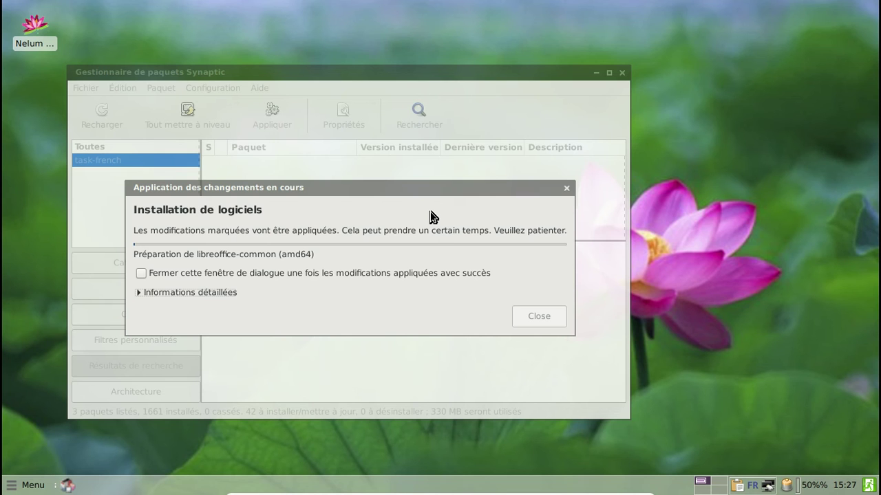
{"action": "left_click", "coordinate": [306, 278]}
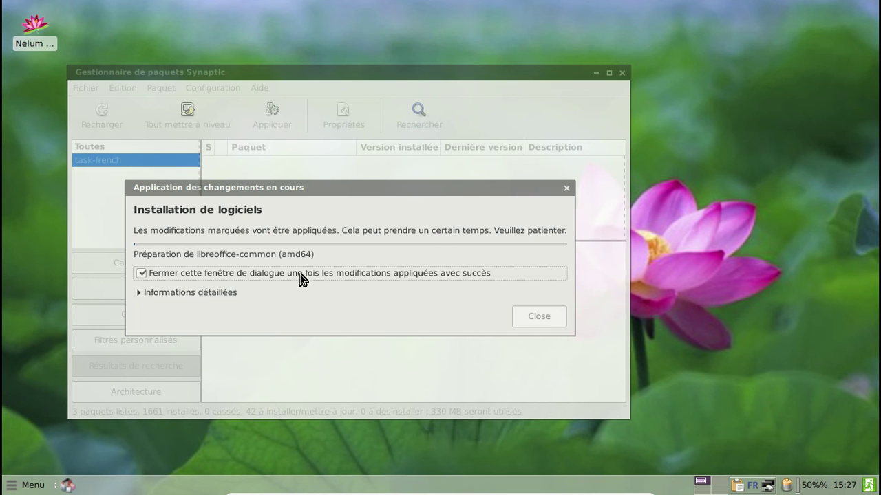
{"action": "left_click_drag", "start_coordinate": [291, 191], "coordinate": [493, 236]}
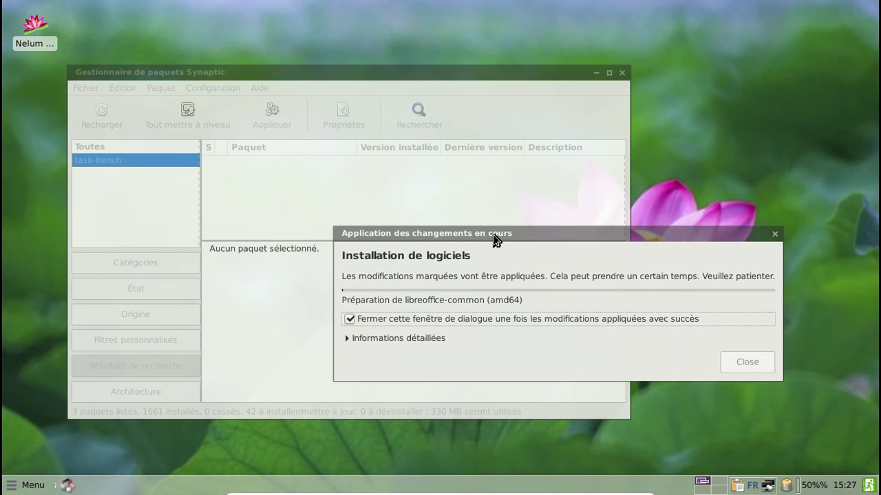
Review the applications in the Multimédia and Jeux categories during the installation.
{"action": "left_click", "coordinate": [31, 485]}
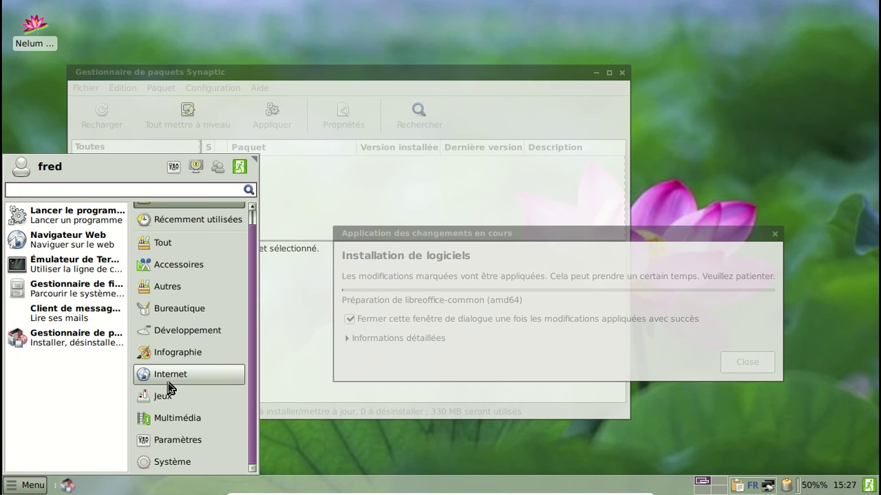
{"action": "left_click", "coordinate": [192, 417]}
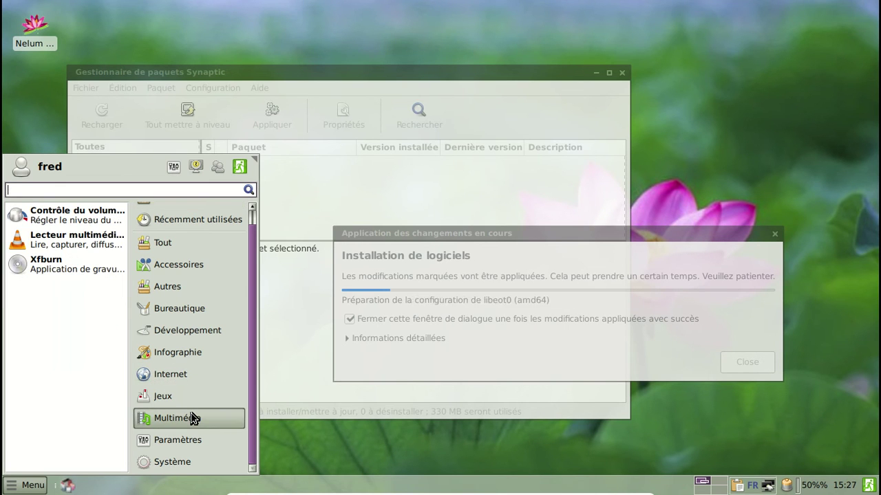
{"action": "left_click", "coordinate": [195, 400]}
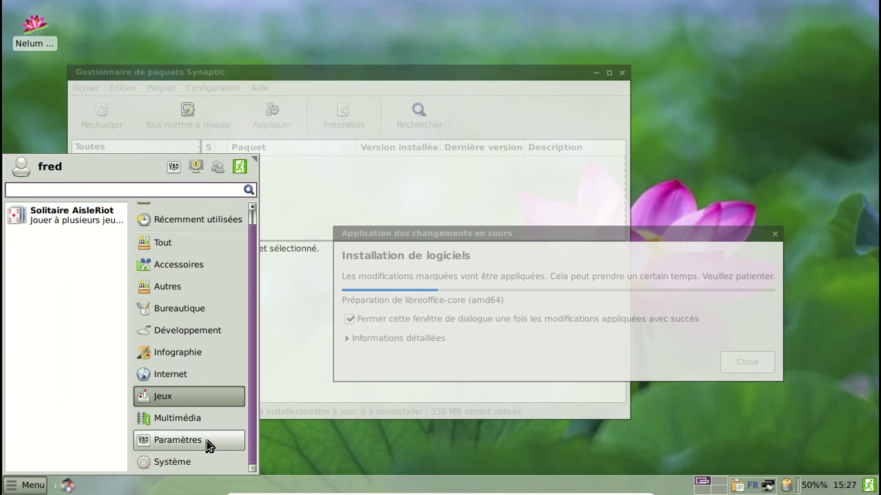
{"action": "left_click", "coordinate": [426, 253]}
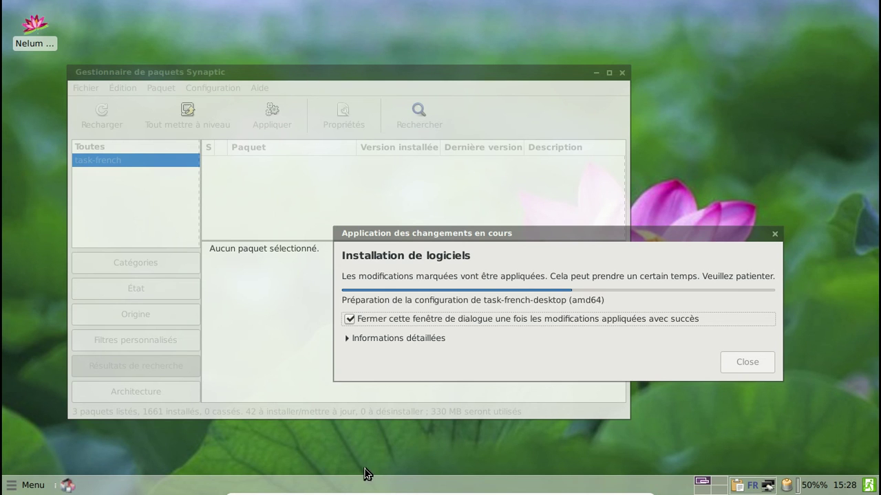
View the Xfce panel's version information and close it.
{"action": "right_click", "coordinate": [372, 487]}
{"action": "mouse_move", "coordinate": [475, 479]}
{"action": "left_click", "coordinate": [509, 487]}
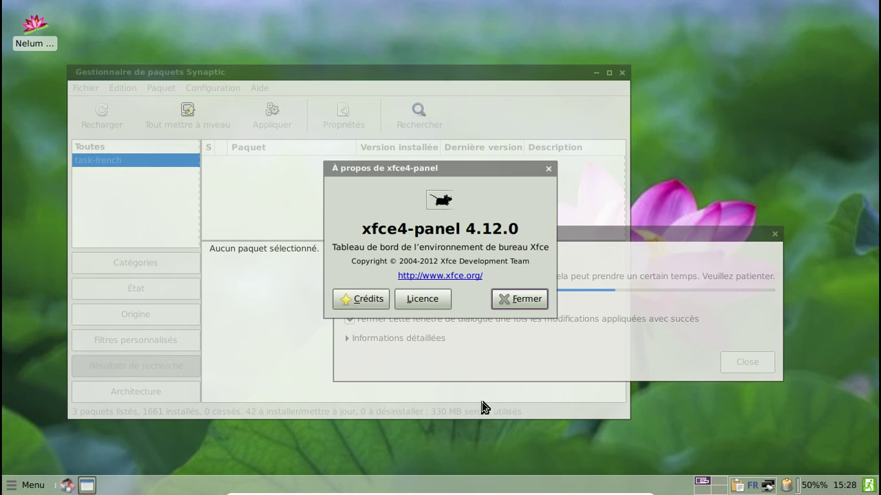
{"action": "left_click", "coordinate": [501, 304]}
Open the file manager on the home folder and move its window towards the centre of the desktop.
{"action": "left_click", "coordinate": [38, 485]}
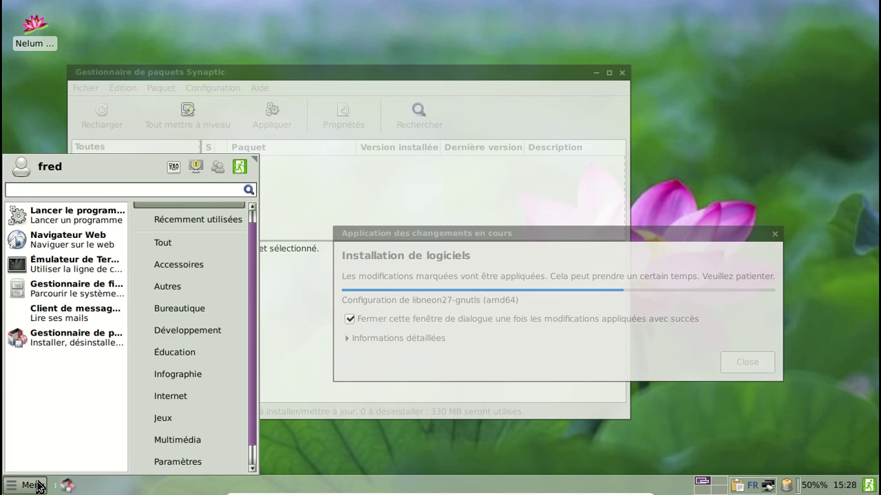
{"action": "left_click", "coordinate": [77, 286]}
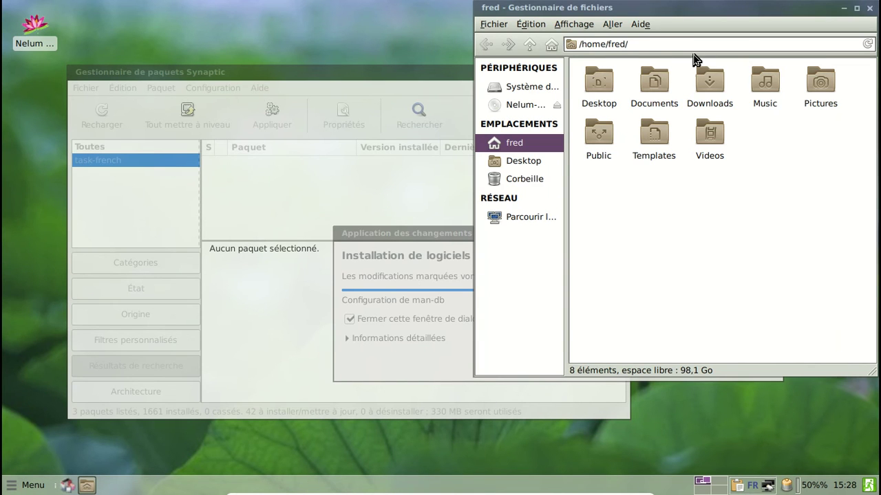
{"action": "left_click_drag", "start_coordinate": [662, 14], "coordinate": [401, 76]}
View the file manager's version information, close it, and select and deselect the Videos folder.
{"action": "left_click", "coordinate": [413, 57]}
{"action": "left_click", "coordinate": [416, 88]}
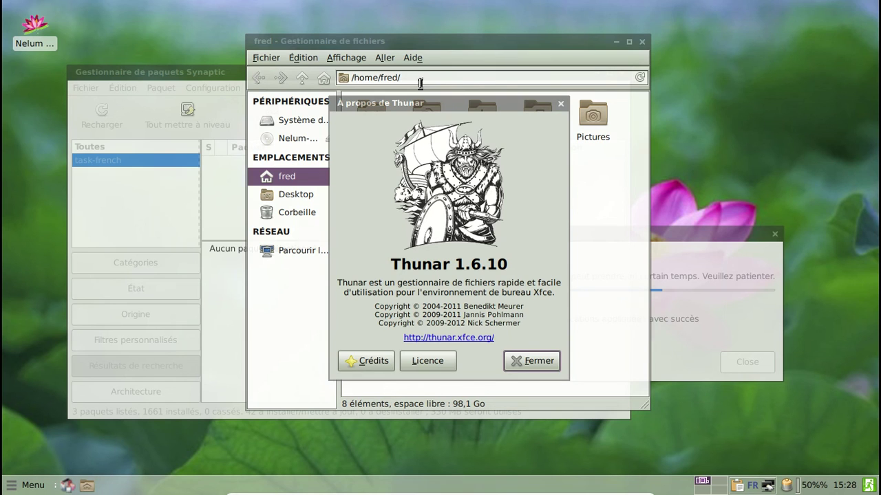
{"action": "left_click", "coordinate": [548, 362]}
{"action": "left_click", "coordinate": [491, 168]}
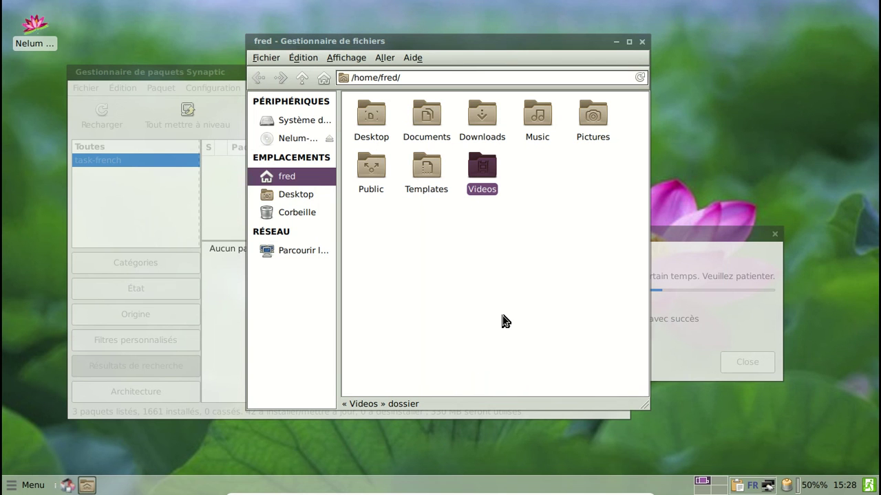
{"action": "left_click", "coordinate": [583, 184]}
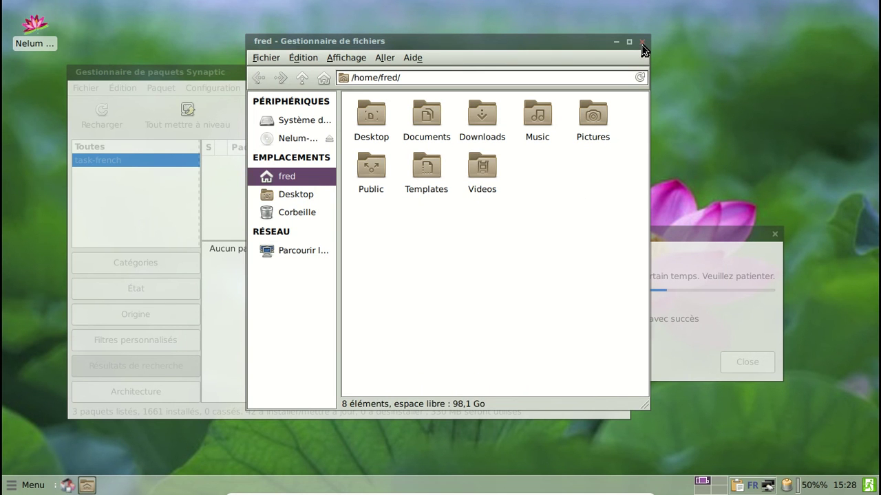
Close the file manager, then move the installation progress dialog aside and minimise Synaptic.
{"action": "left_click", "coordinate": [641, 42]}
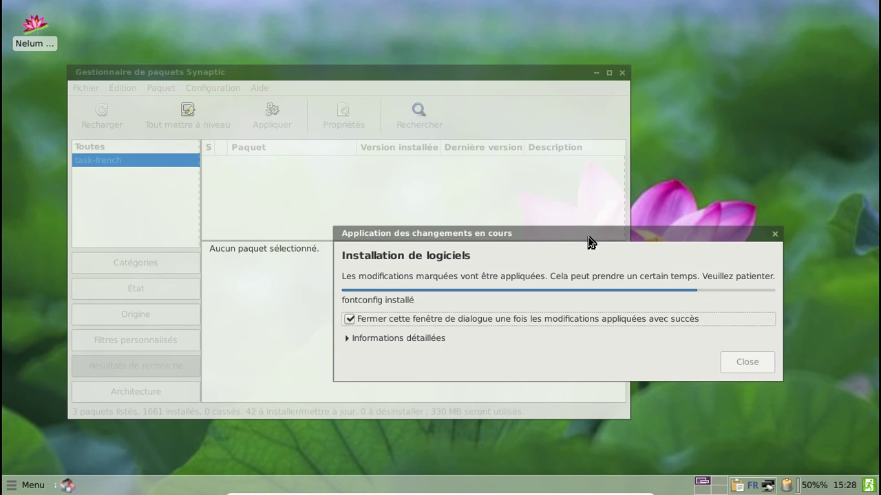
{"action": "left_click_drag", "start_coordinate": [596, 237], "coordinate": [490, 269]}
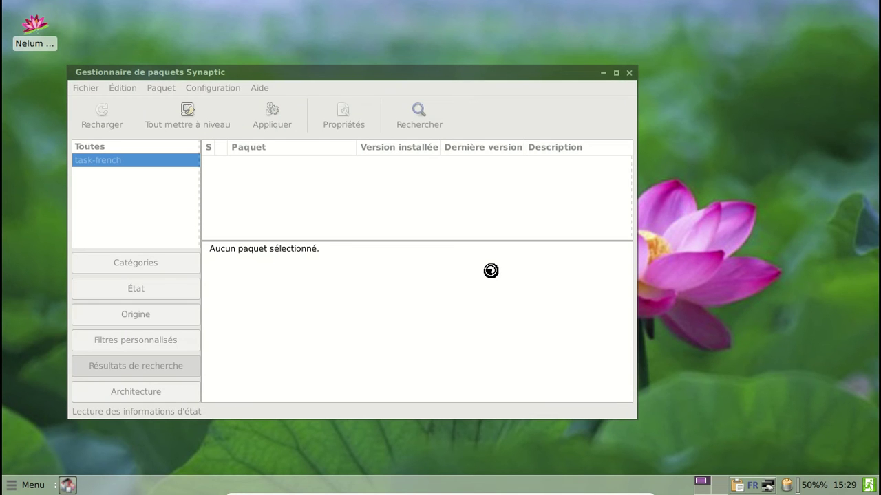
{"action": "left_click", "coordinate": [601, 73]}
Open LibreOffice Writer from the Bureautique applications, view its version information, and close it.
{"action": "left_click", "coordinate": [7, 490]}
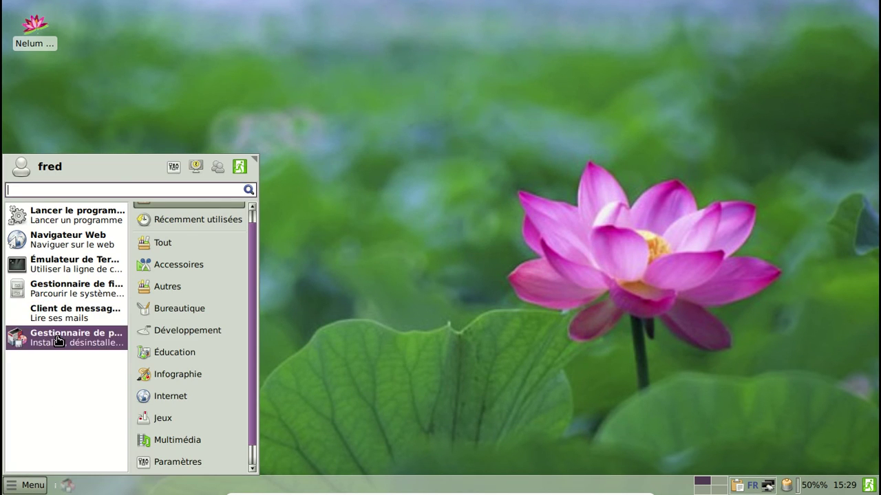
{"action": "left_click", "coordinate": [185, 309]}
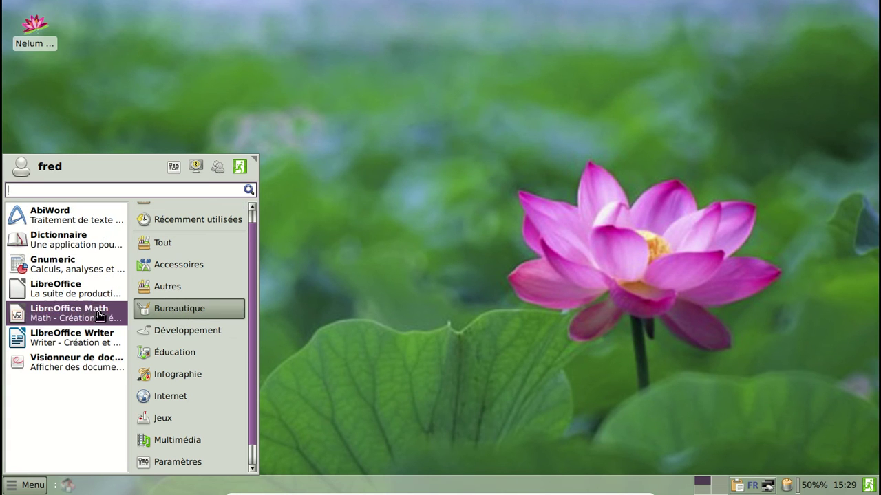
{"action": "left_click", "coordinate": [88, 344]}
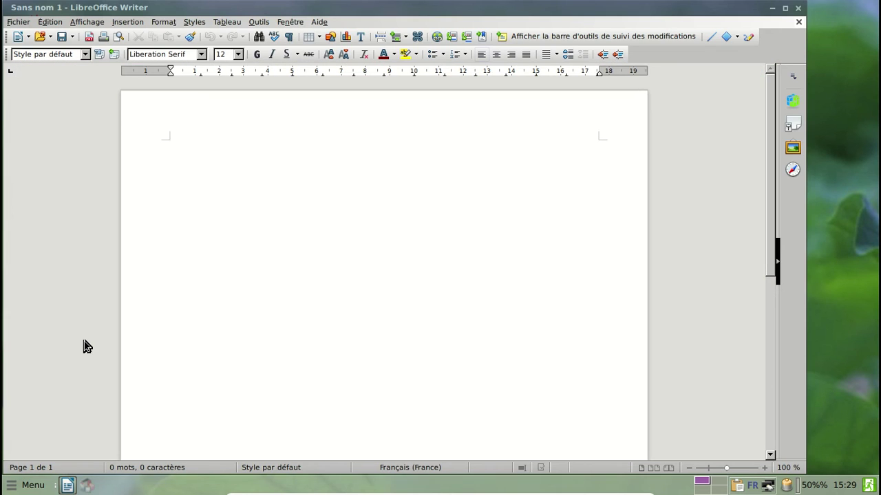
{"action": "left_click", "coordinate": [319, 22]}
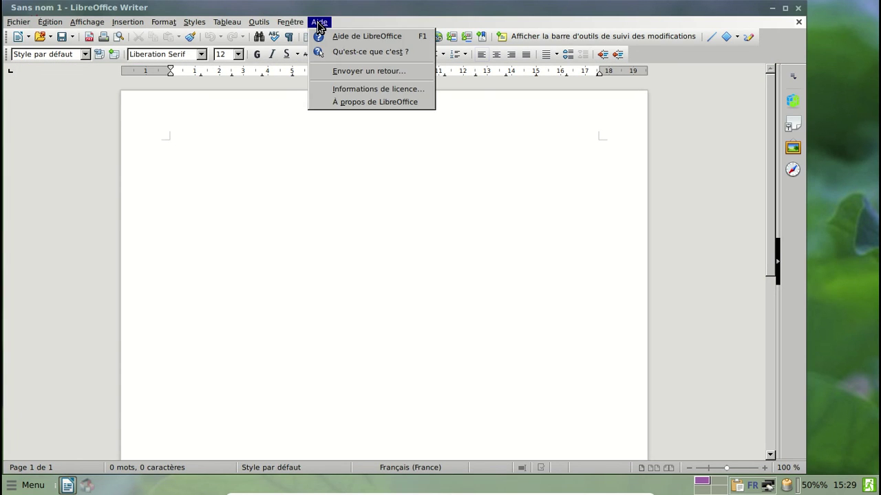
{"action": "left_click", "coordinate": [349, 102]}
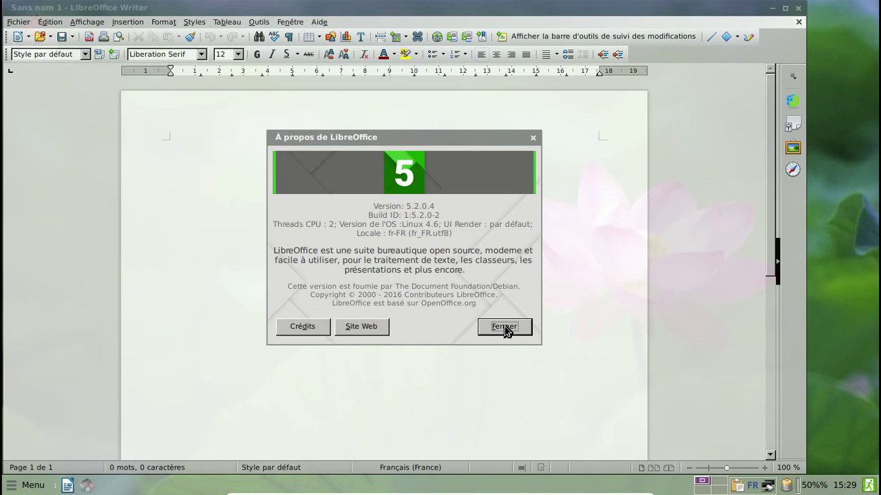
{"action": "left_click", "coordinate": [505, 328]}
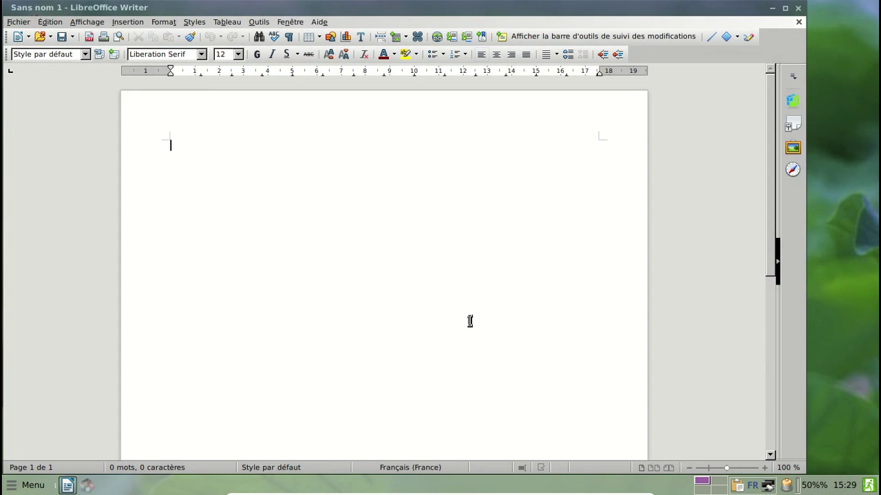
{"action": "left_click", "coordinate": [798, 9]}
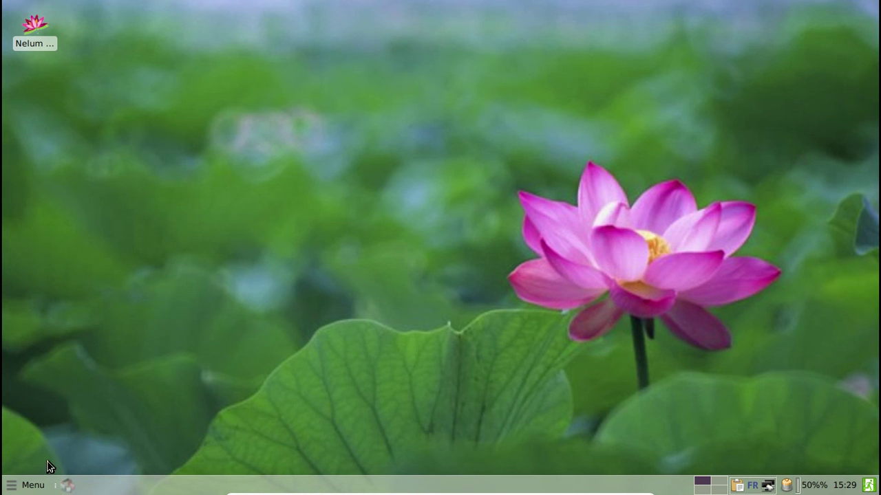
Restore the Synaptic window and search the package names and descriptions for "libreoffice".
{"action": "left_click", "coordinate": [18, 490]}
{"action": "left_click", "coordinate": [361, 389]}
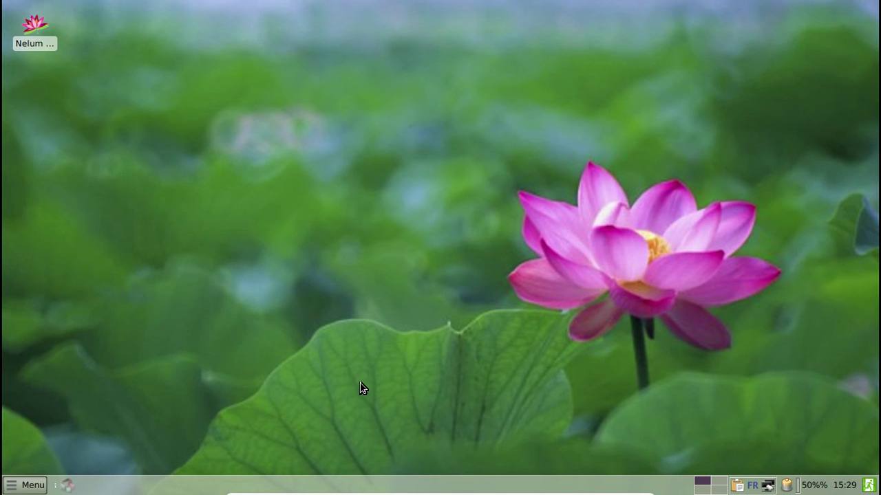
{"action": "left_click", "coordinate": [66, 485]}
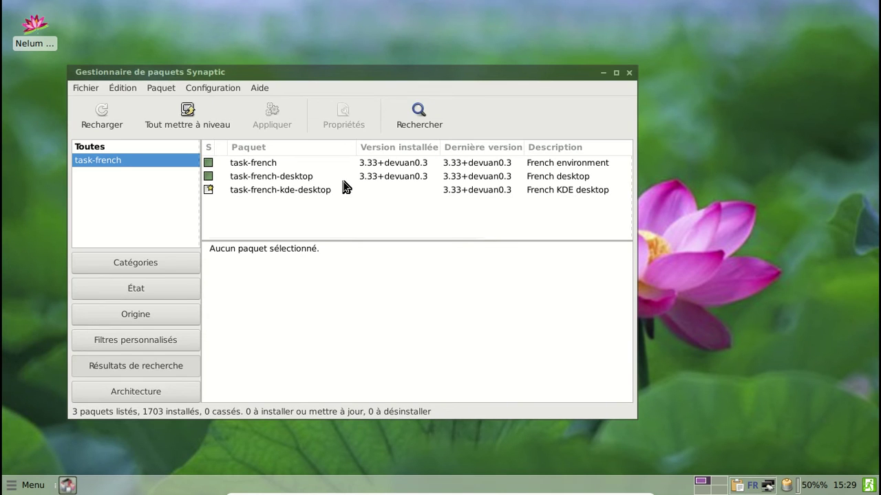
{"action": "left_click", "coordinate": [414, 122]}
{"action": "type", "text": "li"}
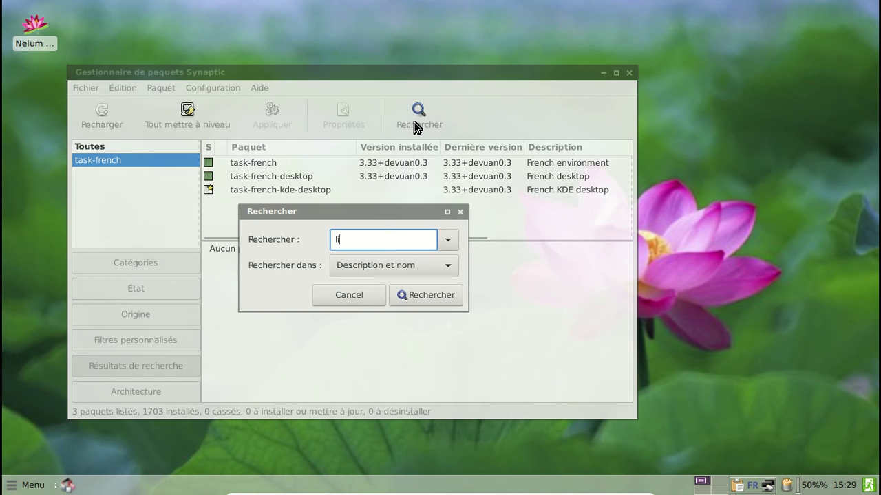
{"action": "type", "text": "breoffice"}
{"action": "key", "text": "Return"}
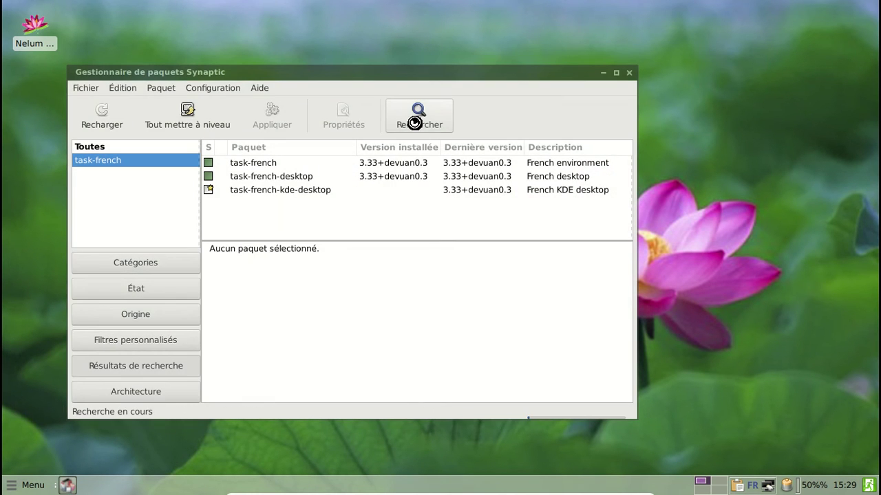
Mark the liblibreofficekitgtk package for installation and accept its additional required changes.
{"action": "scroll", "coordinate": [337, 181], "scroll_direction": "down", "scroll_amount": 5}
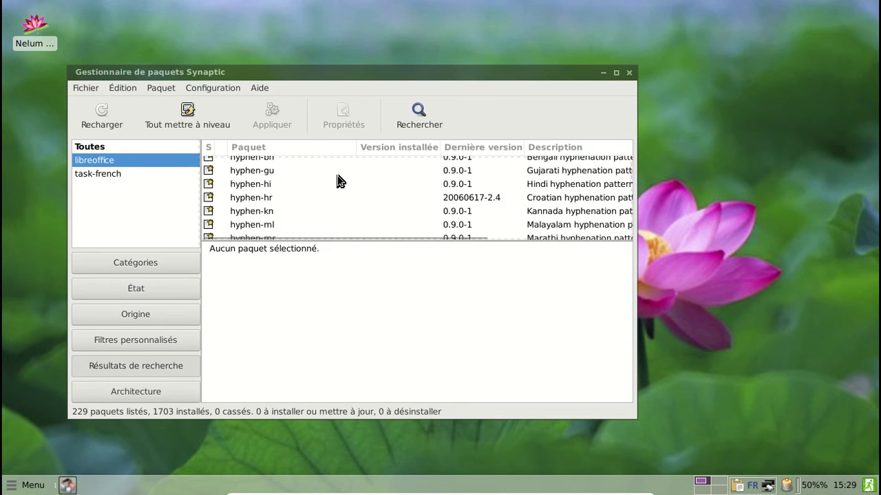
{"action": "scroll", "coordinate": [337, 181], "scroll_direction": "down", "scroll_amount": 2}
{"action": "scroll", "coordinate": [337, 181], "scroll_direction": "up", "scroll_amount": 1}
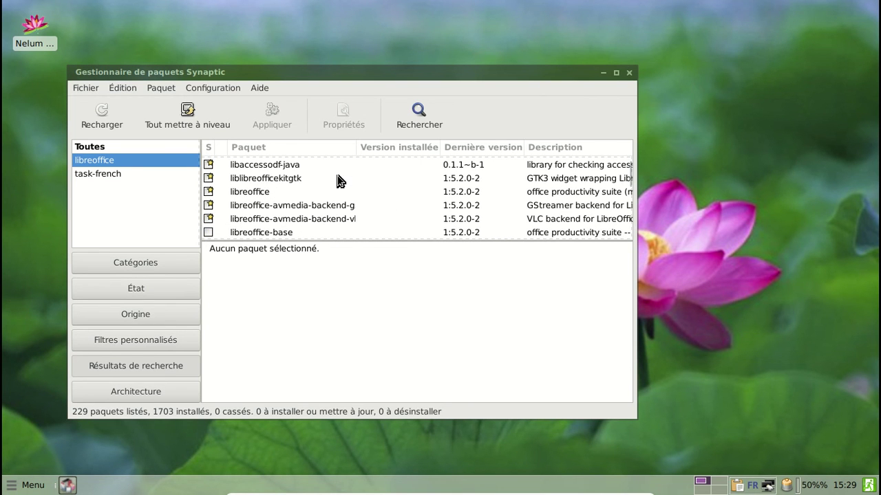
{"action": "left_click", "coordinate": [337, 181]}
{"action": "right_click", "coordinate": [337, 181]}
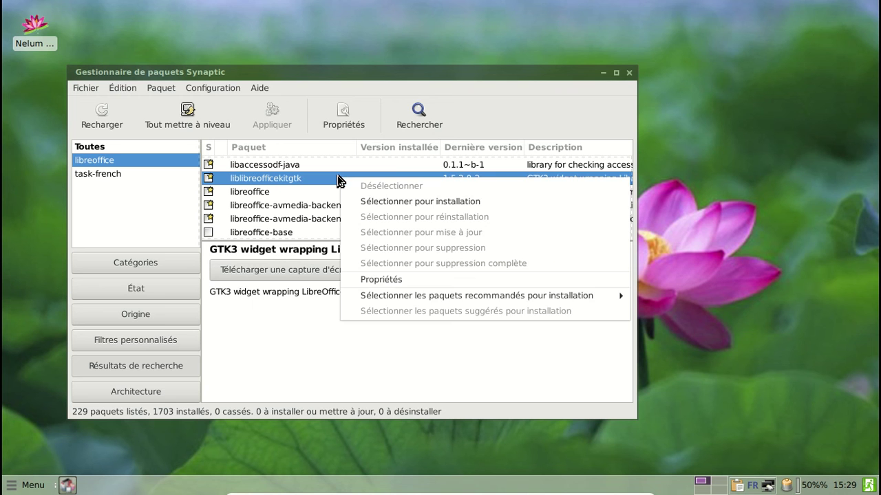
{"action": "left_click", "coordinate": [371, 208]}
{"action": "left_click", "coordinate": [423, 362]}
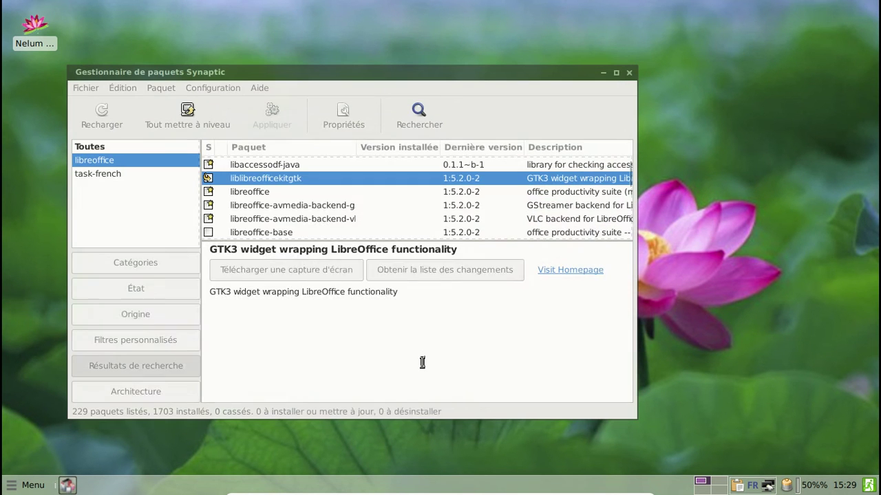
Mark the libreoffice metapackage for installation with its required packages, and apply all marked changes.
{"action": "left_click", "coordinate": [288, 196]}
{"action": "right_click", "coordinate": [318, 206]}
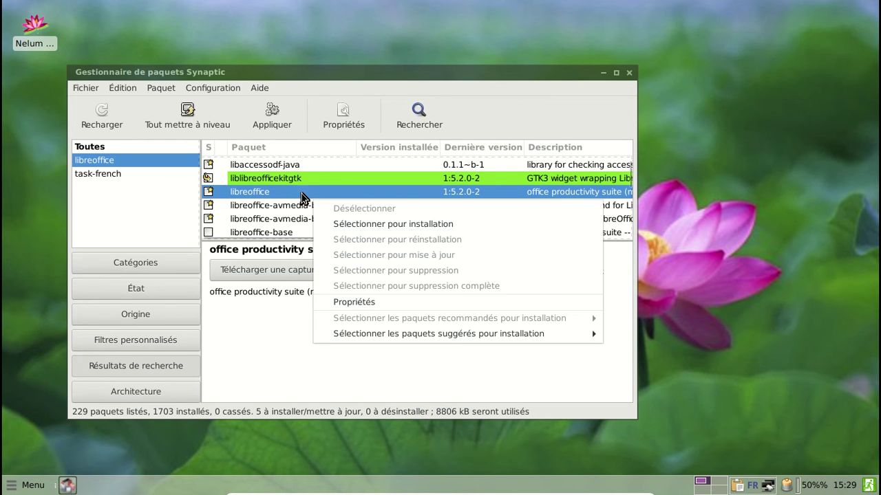
{"action": "left_click", "coordinate": [366, 221]}
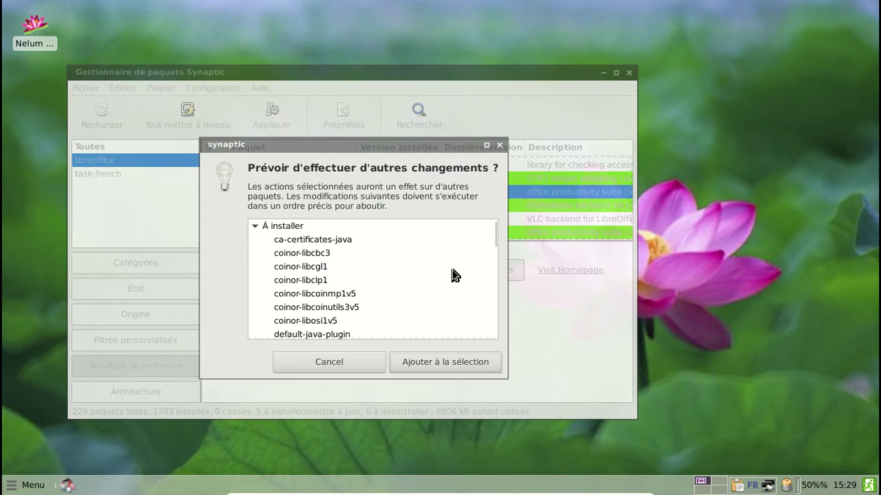
{"action": "left_click_drag", "start_coordinate": [496, 234], "coordinate": [491, 347]}
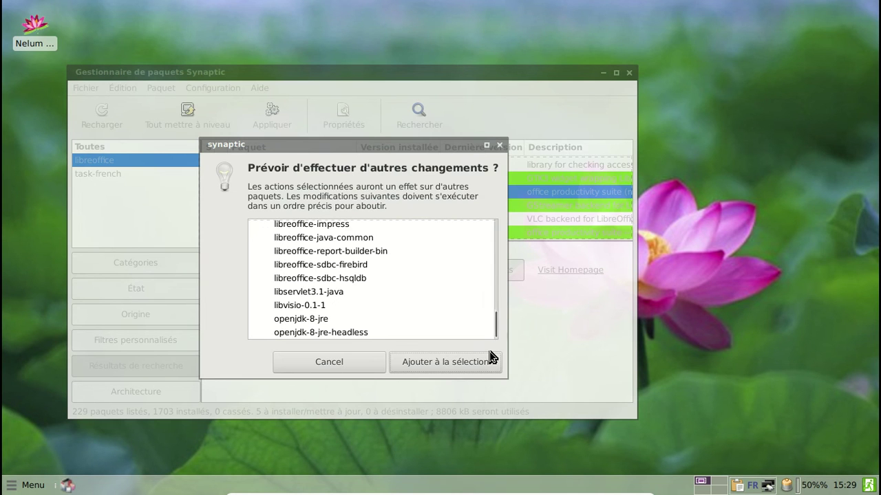
{"action": "left_click", "coordinate": [440, 362]}
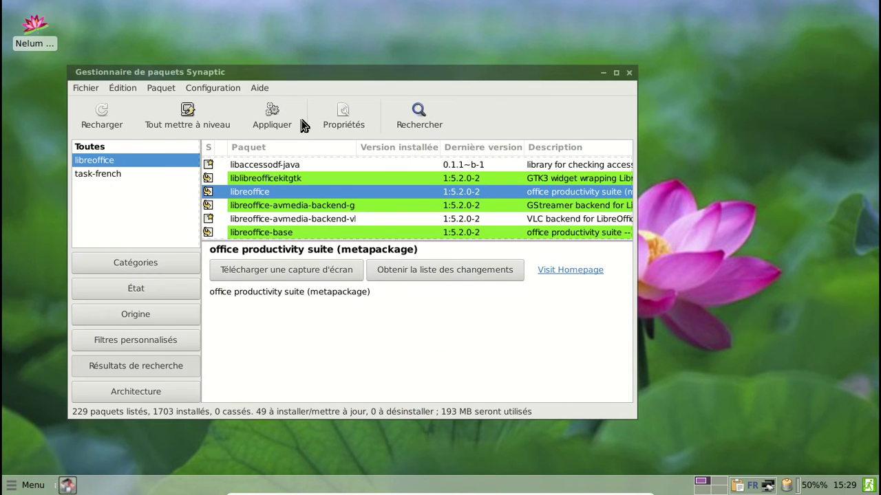
{"action": "left_click", "coordinate": [277, 115]}
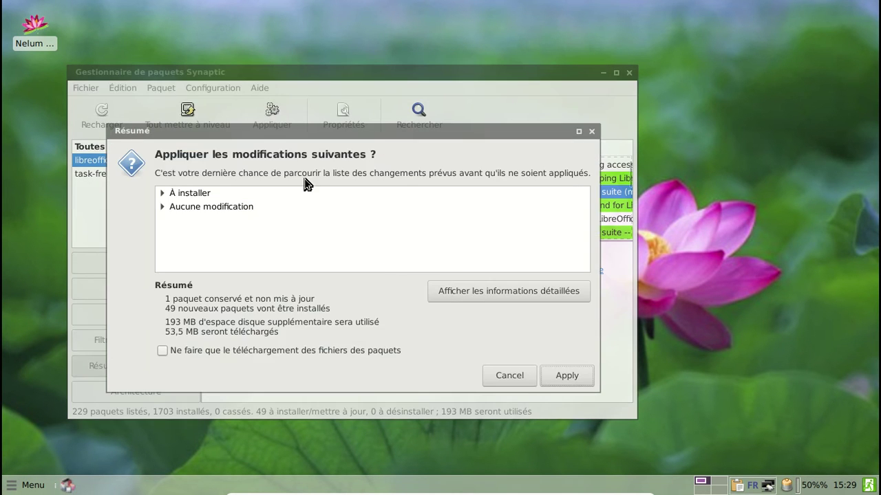
{"action": "left_click", "coordinate": [572, 378]}
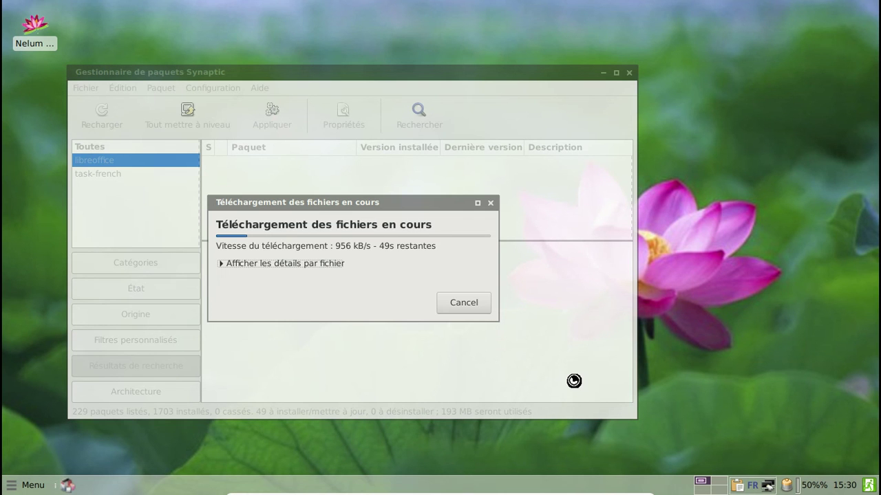
Permanently delete the Nelum Installer launcher from the desktop.
{"action": "right_click", "coordinate": [35, 26]}
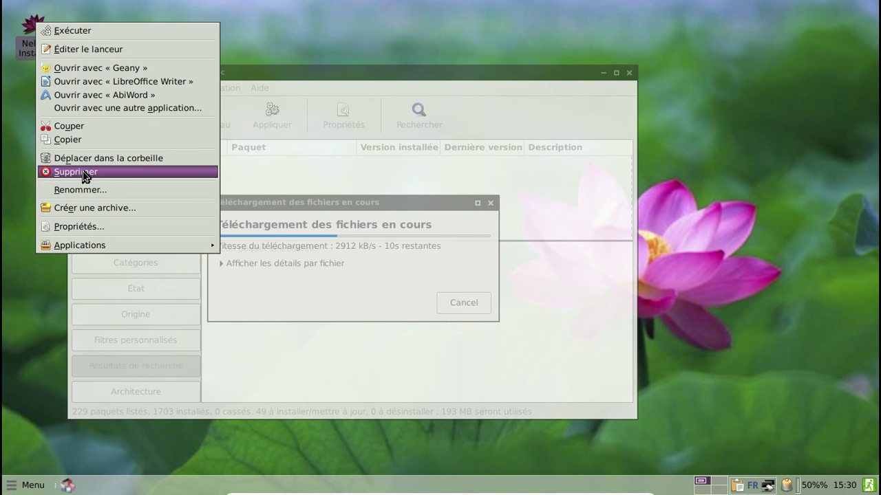
{"action": "left_click", "coordinate": [83, 172]}
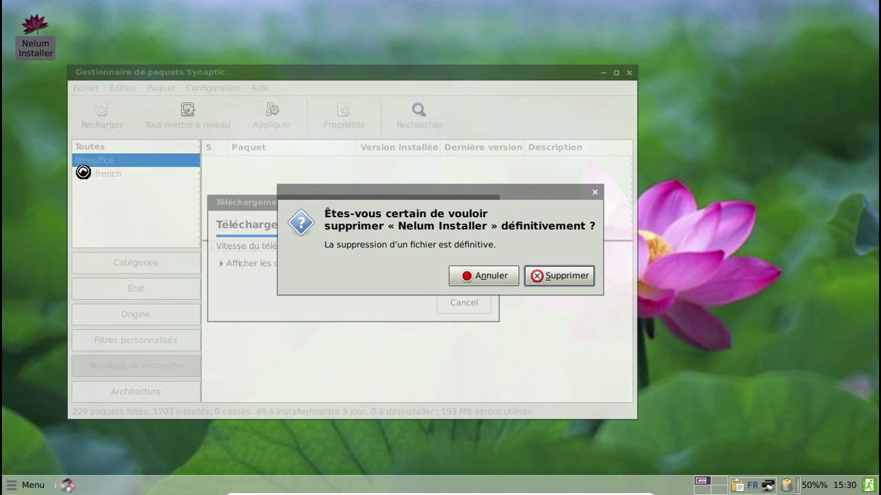
{"action": "left_click", "coordinate": [547, 275]}
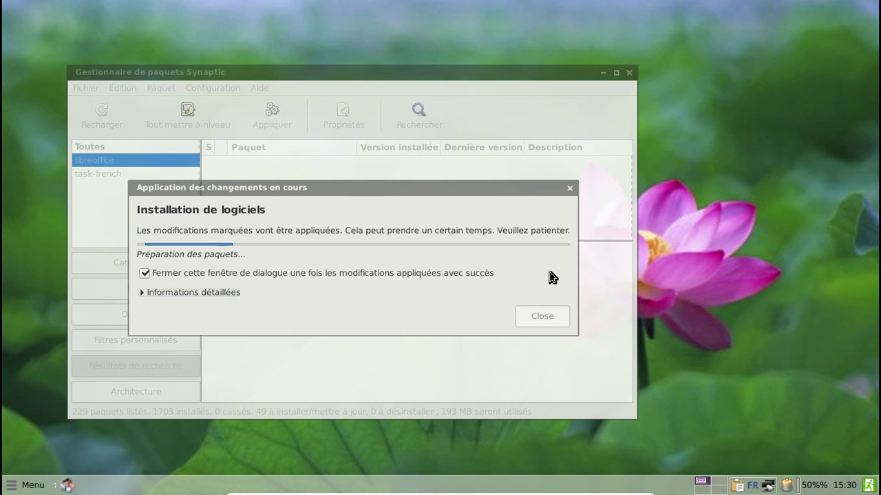
Show the detailed information of the running installation and move its dialog higher on the desktop.
{"action": "left_click", "coordinate": [170, 290]}
{"action": "left_click_drag", "start_coordinate": [269, 188], "coordinate": [347, 74]}
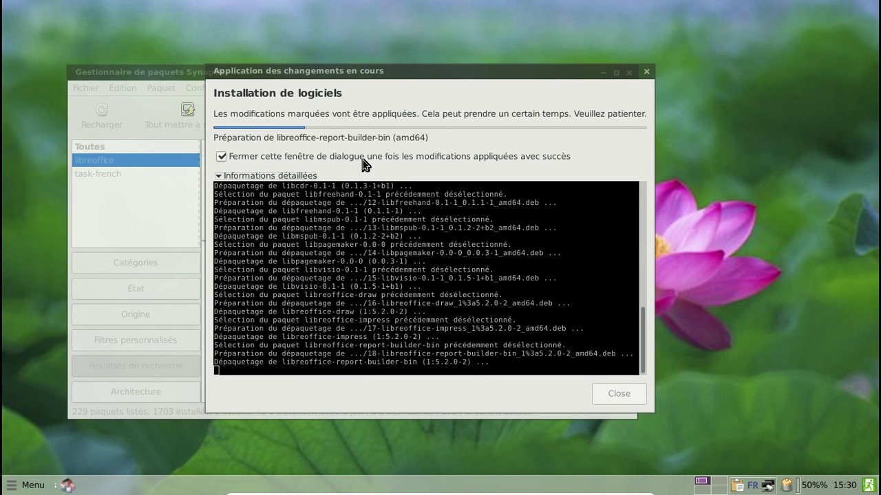
Search the installed applications for "cups", review the matching entries, and clear the search.
{"action": "left_click", "coordinate": [28, 485]}
{"action": "type", "text": "cups"}
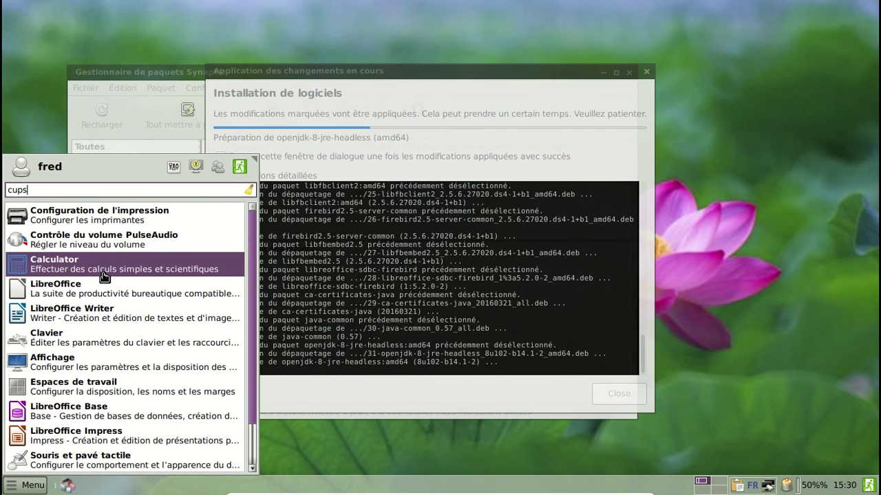
{"action": "scroll", "coordinate": [103, 278], "scroll_direction": "down", "scroll_amount": 1}
{"action": "scroll", "coordinate": [104, 278], "scroll_direction": "up", "scroll_amount": 1}
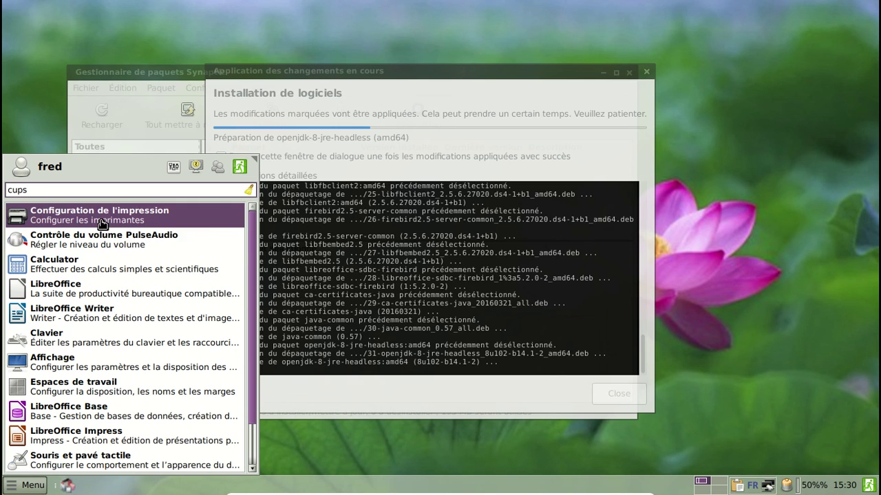
{"action": "scroll", "coordinate": [151, 290], "scroll_direction": "down", "scroll_amount": 1}
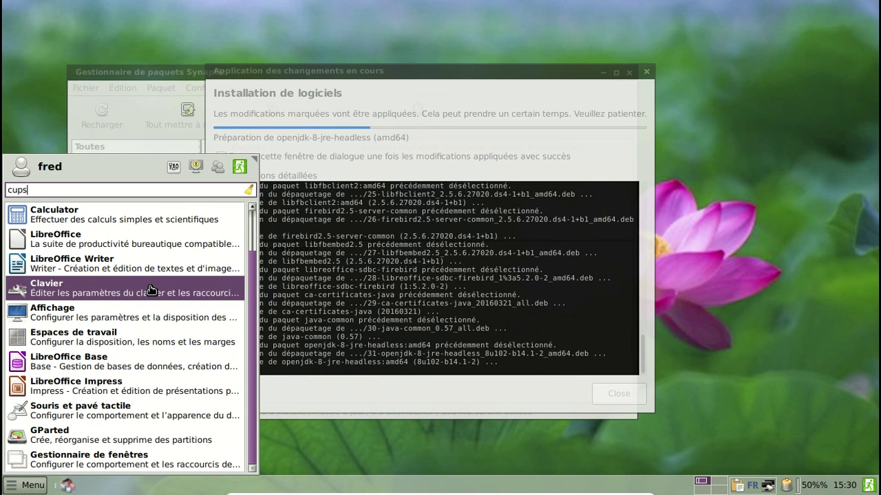
{"action": "key", "text": "BackSpace"}
{"action": "key", "text": "BackSpace"}
{"action": "key", "text": "BackSpace"}
{"action": "key", "text": "BackSpace"}
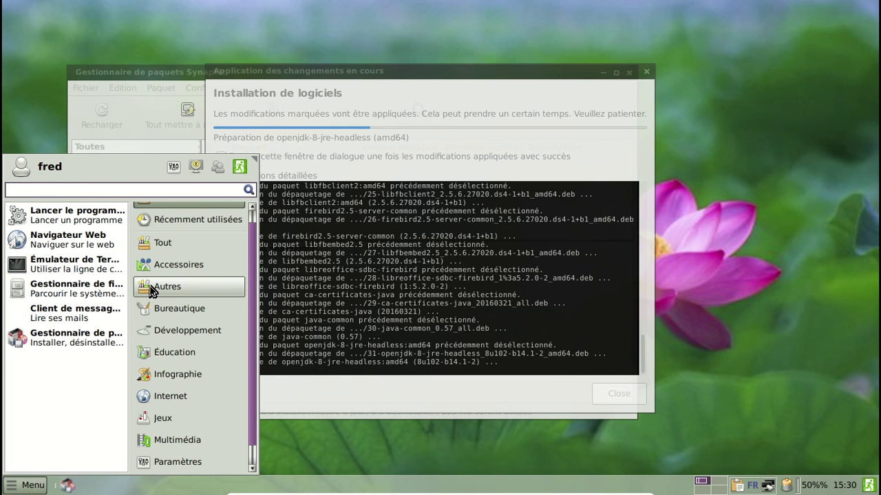
Launch the Firefox web browser and open its add-ons manager.
{"action": "left_click", "coordinate": [62, 249]}
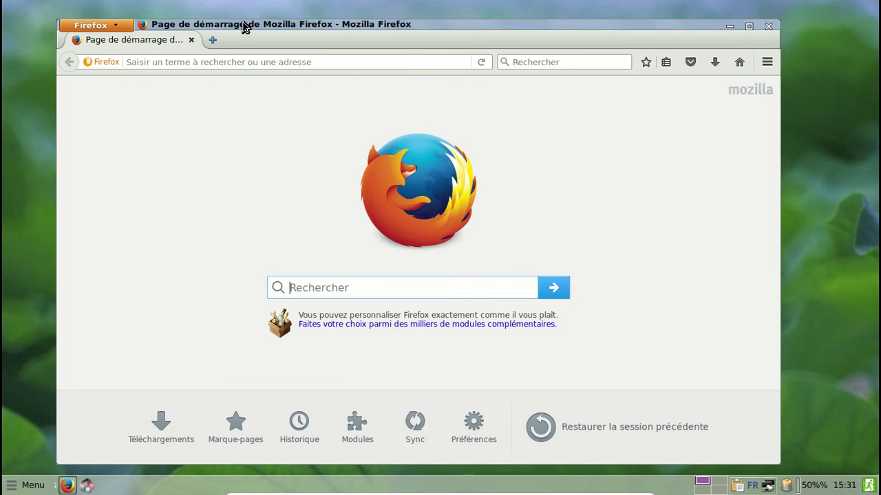
{"action": "key", "text": "alt"}
{"action": "left_click", "coordinate": [96, 26]}
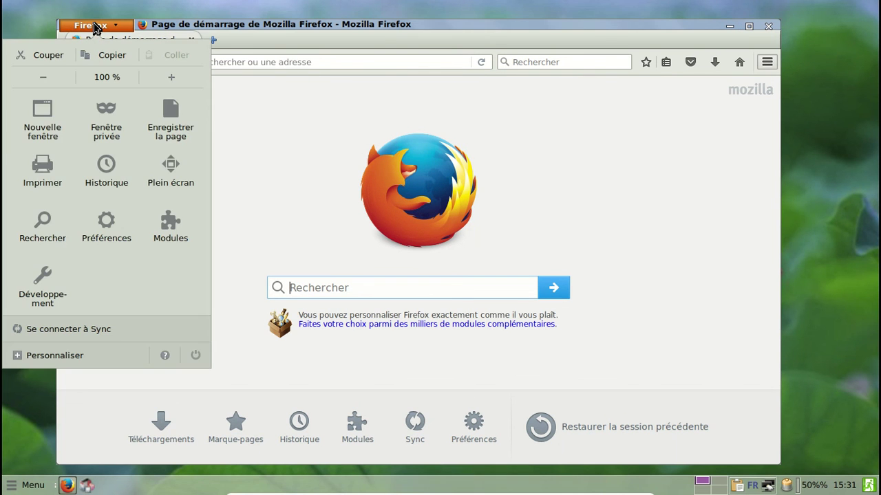
{"action": "left_click", "coordinate": [96, 26]}
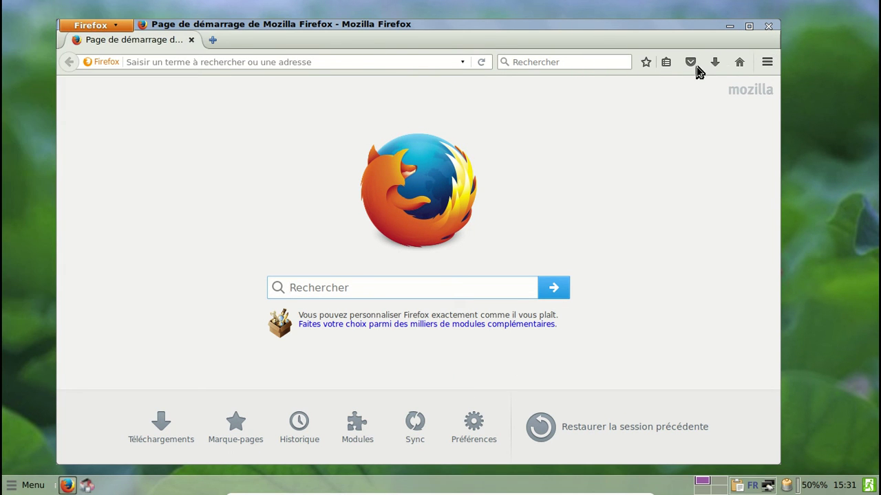
{"action": "left_click", "coordinate": [769, 62]}
{"action": "left_click", "coordinate": [732, 265]}
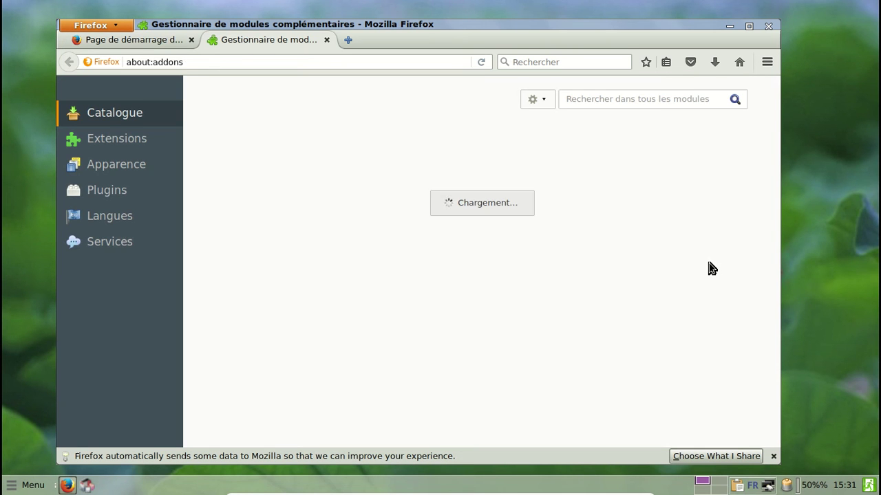
Review the installed Firefox extensions, themes and language packs, close the add-ons manager, and dismiss the data-sharing notice.
{"action": "left_click", "coordinate": [135, 141]}
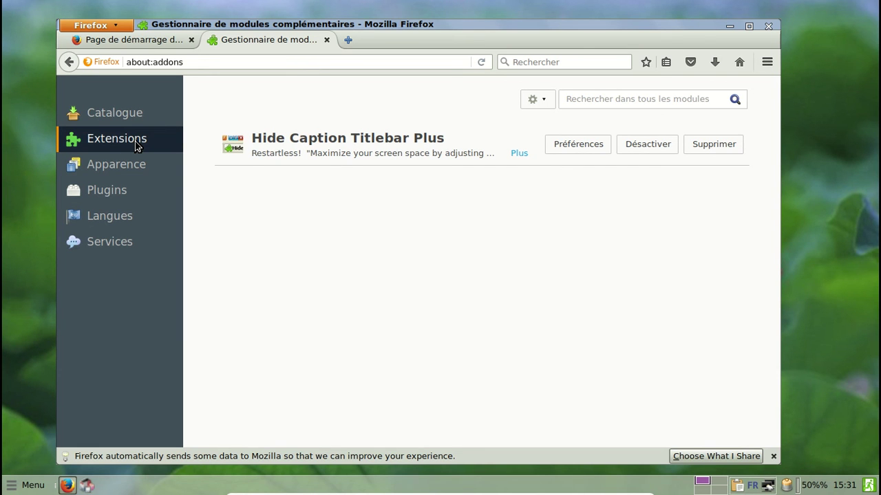
{"action": "left_click", "coordinate": [127, 176]}
{"action": "left_click", "coordinate": [128, 210]}
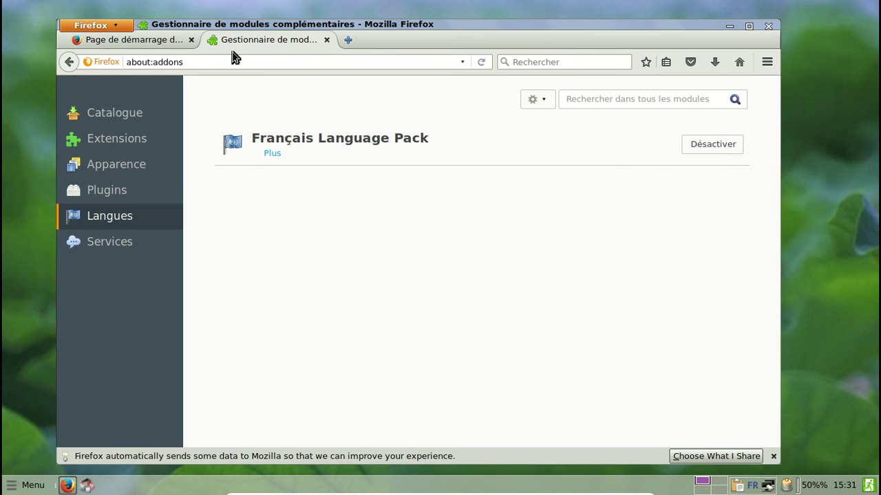
{"action": "left_click", "coordinate": [326, 40]}
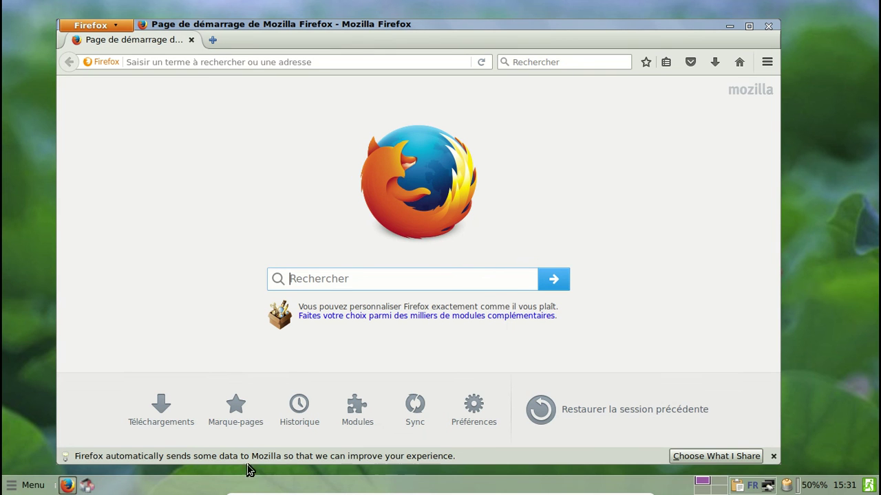
{"action": "left_click", "coordinate": [773, 456]}
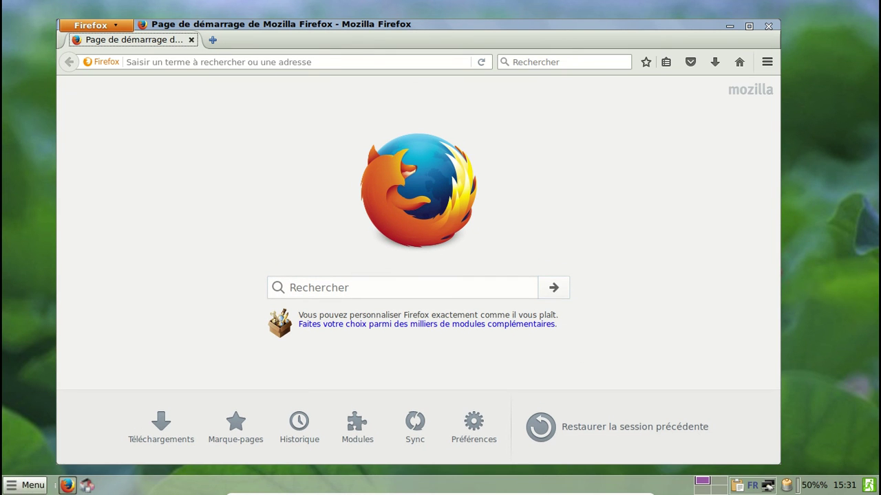
Switch to the Synaptic package manager and search package names and descriptions for "systemd".
{"action": "left_click", "coordinate": [87, 486]}
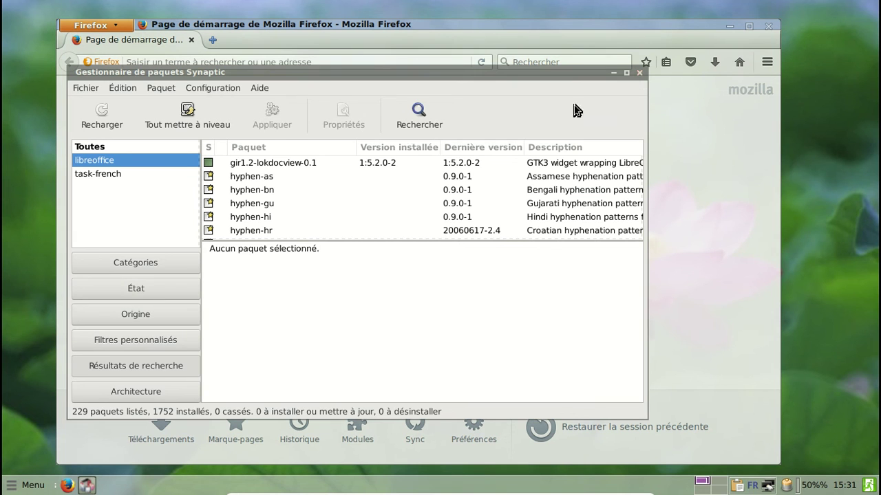
{"action": "left_click", "coordinate": [419, 112]}
{"action": "type", "text": "system"}
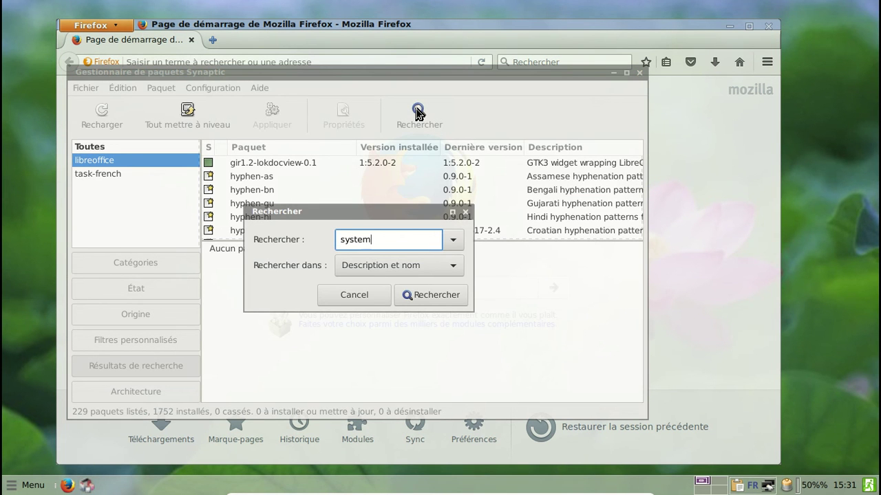
{"action": "type", "text": "d"}
{"action": "key", "text": "Return"}
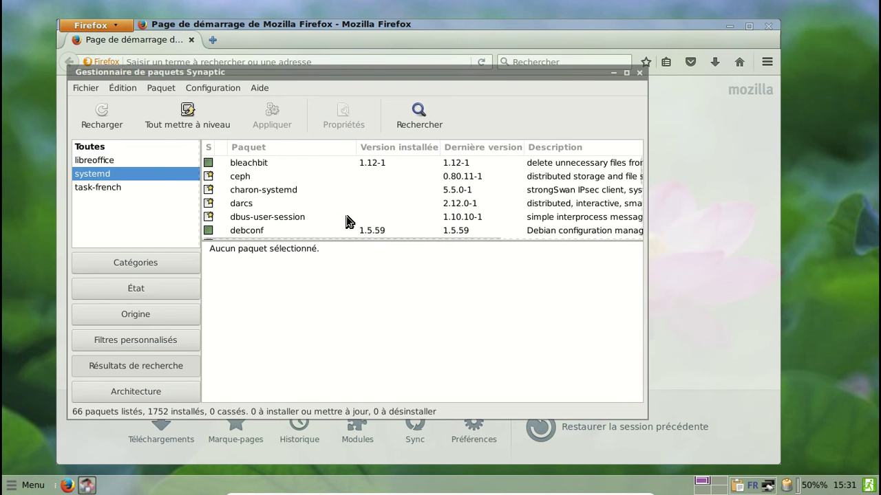
Look through the systemd results and show the descriptions of the libsystemd-dev and libsystemd0 packages.
{"action": "scroll", "coordinate": [346, 172], "scroll_direction": "down", "scroll_amount": 4}
{"action": "scroll", "coordinate": [346, 172], "scroll_direction": "down", "scroll_amount": 10}
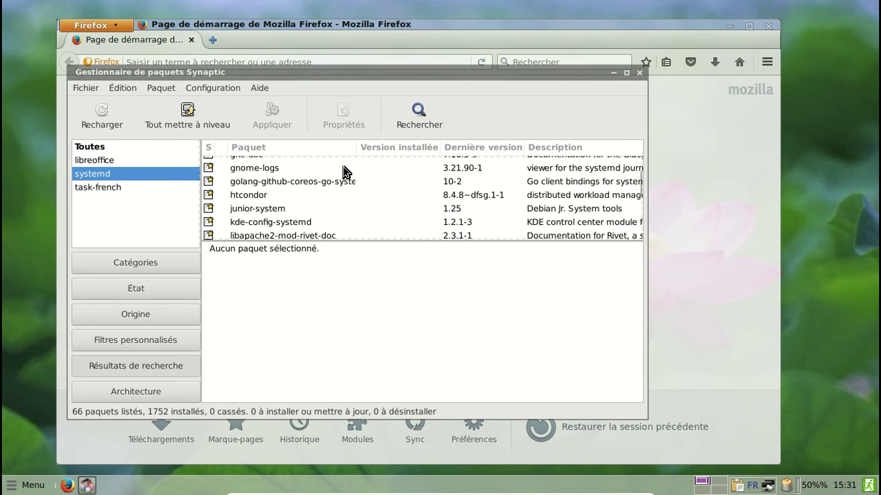
{"action": "scroll", "coordinate": [346, 172], "scroll_direction": "up", "scroll_amount": 4}
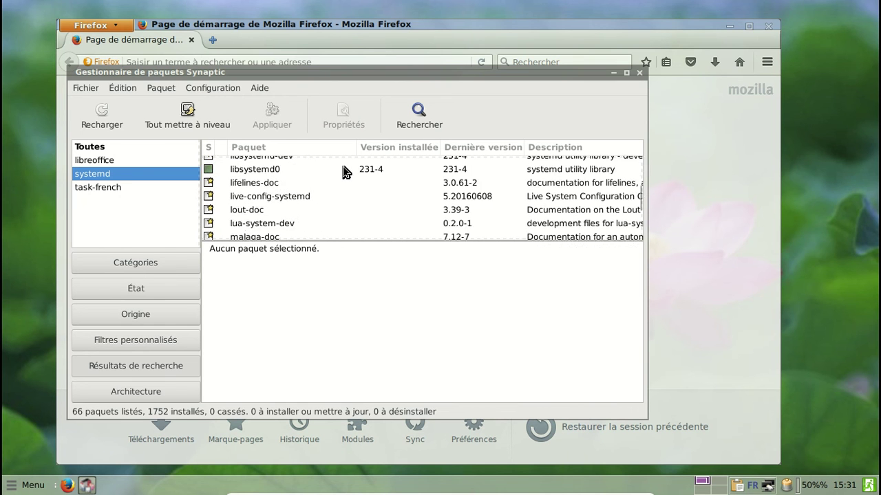
{"action": "left_click", "coordinate": [329, 173]}
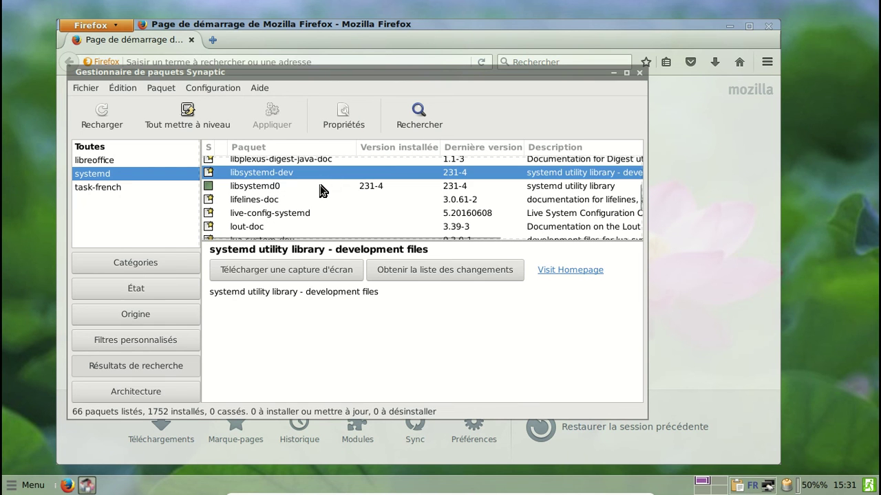
{"action": "left_click", "coordinate": [320, 185]}
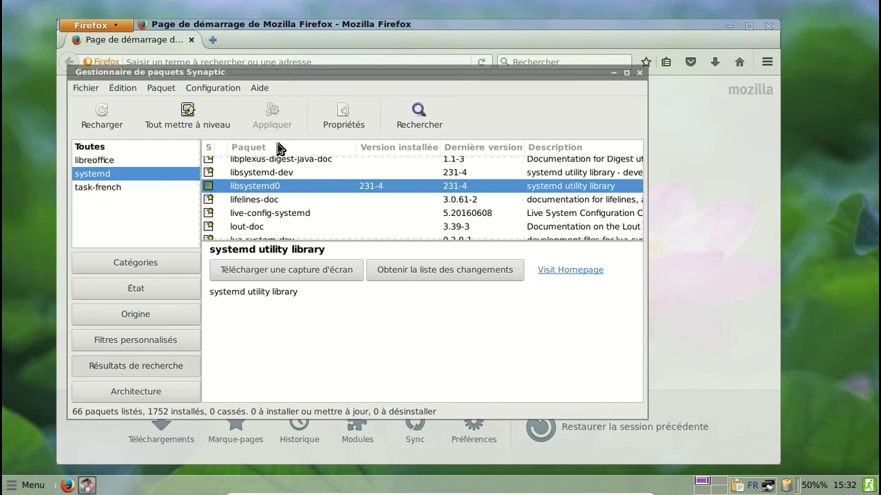
Enable the Synaptic preference that displays package properties in the main window (Afficher les propriétés du paquet dans la fenêtre principale).
{"action": "left_click", "coordinate": [216, 90]}
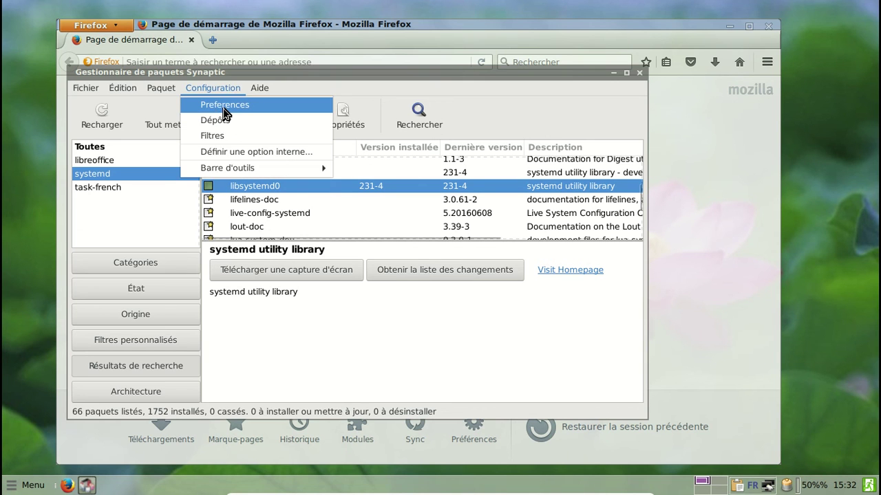
{"action": "left_click", "coordinate": [217, 107]}
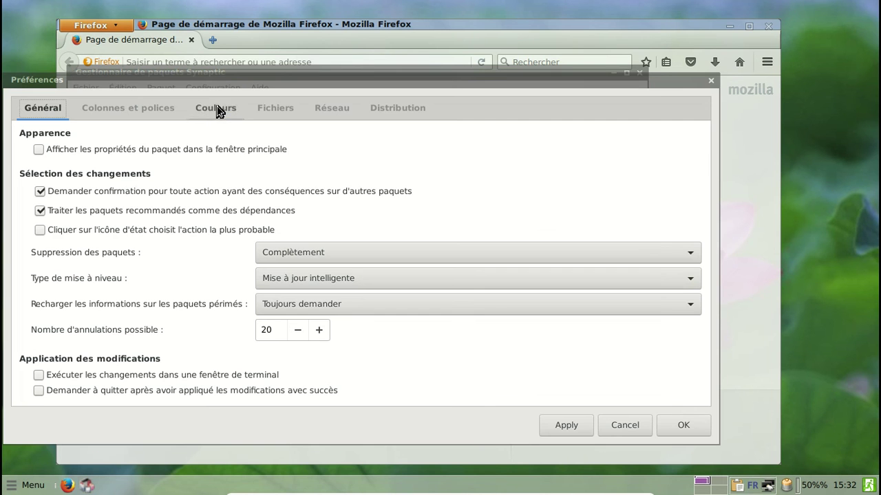
{"action": "left_click", "coordinate": [71, 153]}
{"action": "left_click", "coordinate": [679, 430]}
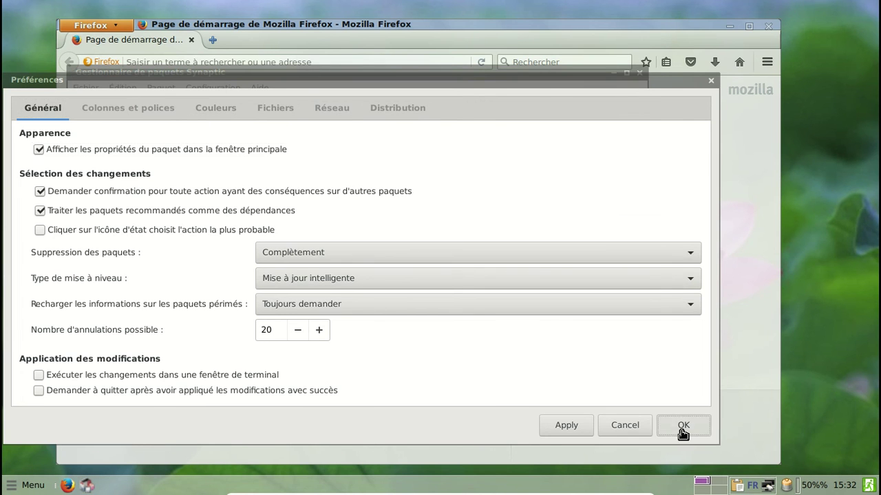
Examine the general information, dependencies and installed files of the libsystemd0 package in the systemd results.
{"action": "scroll", "coordinate": [327, 190], "scroll_direction": "down", "scroll_amount": 3}
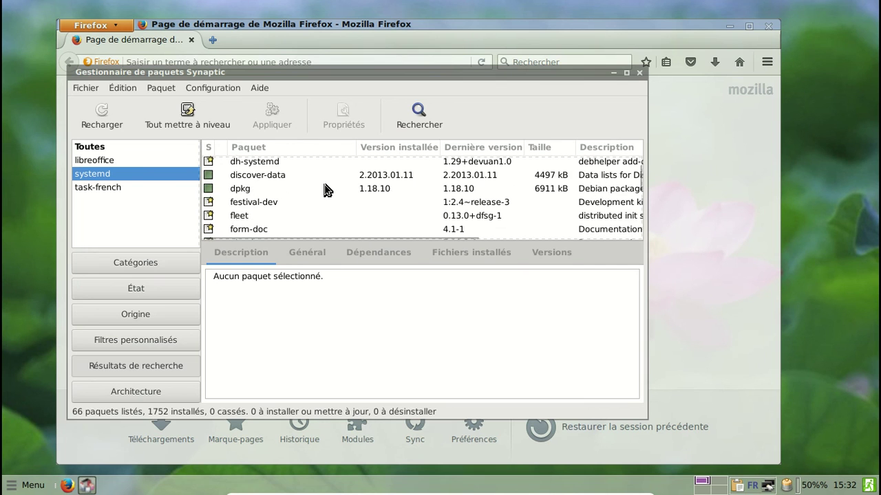
{"action": "scroll", "coordinate": [327, 190], "scroll_direction": "down", "scroll_amount": 8}
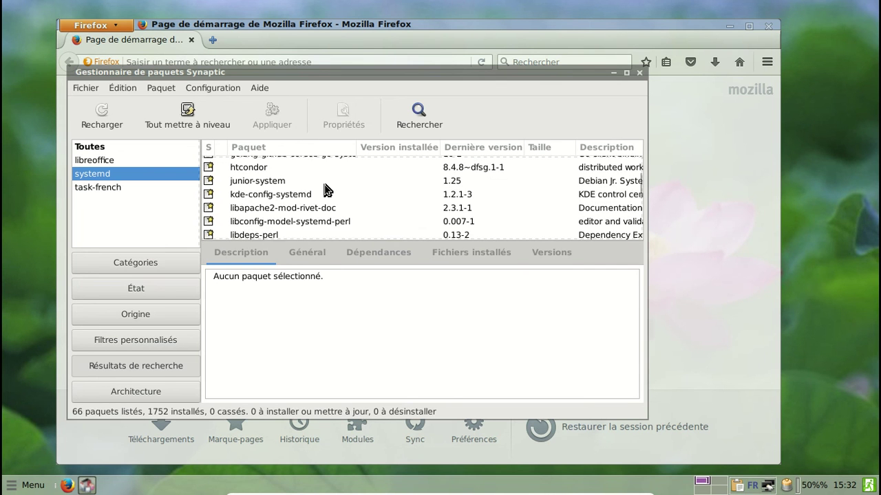
{"action": "scroll", "coordinate": [326, 190], "scroll_direction": "down", "scroll_amount": 3}
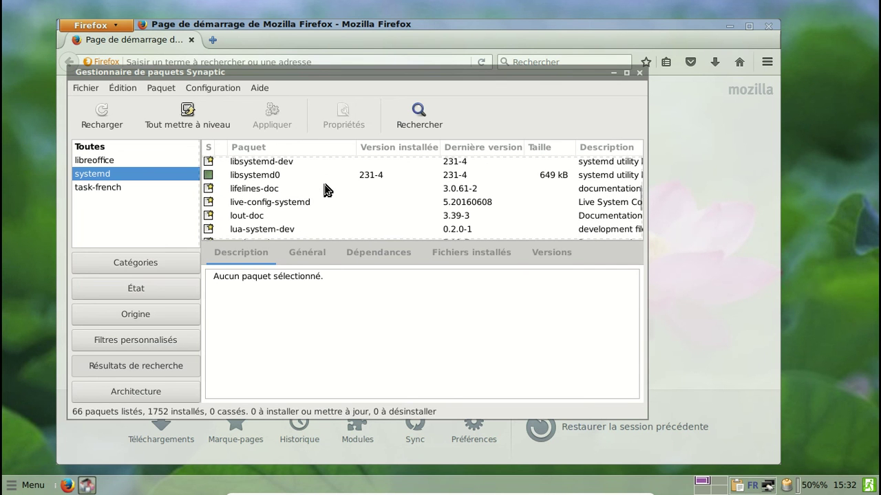
{"action": "left_click", "coordinate": [273, 178]}
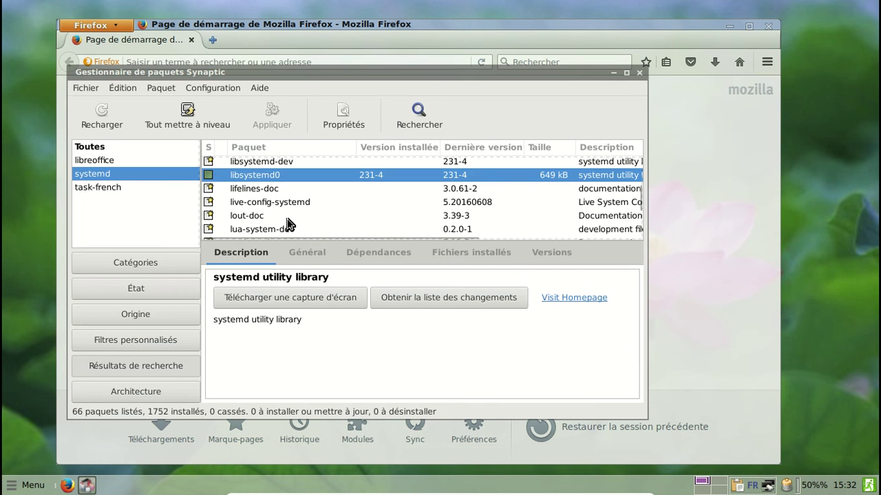
{"action": "left_click", "coordinate": [315, 256]}
{"action": "left_click", "coordinate": [388, 258]}
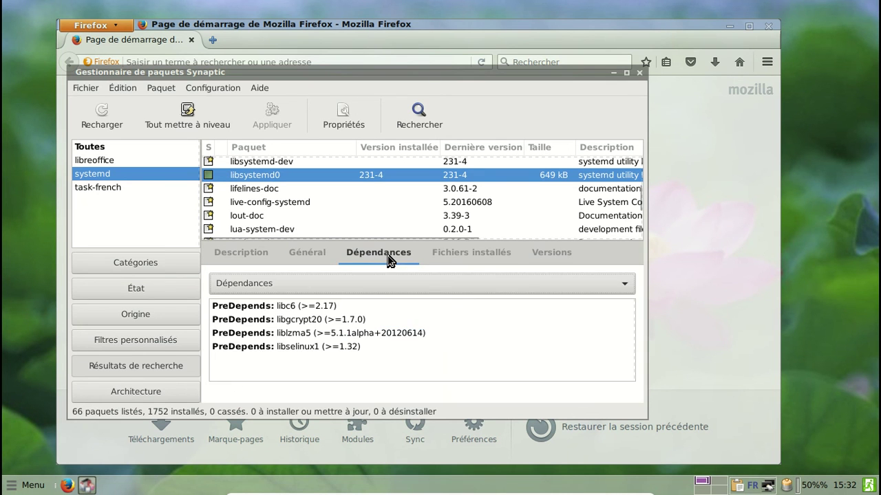
{"action": "left_click", "coordinate": [473, 256]}
{"action": "scroll", "coordinate": [443, 309], "scroll_direction": "down", "scroll_amount": 2}
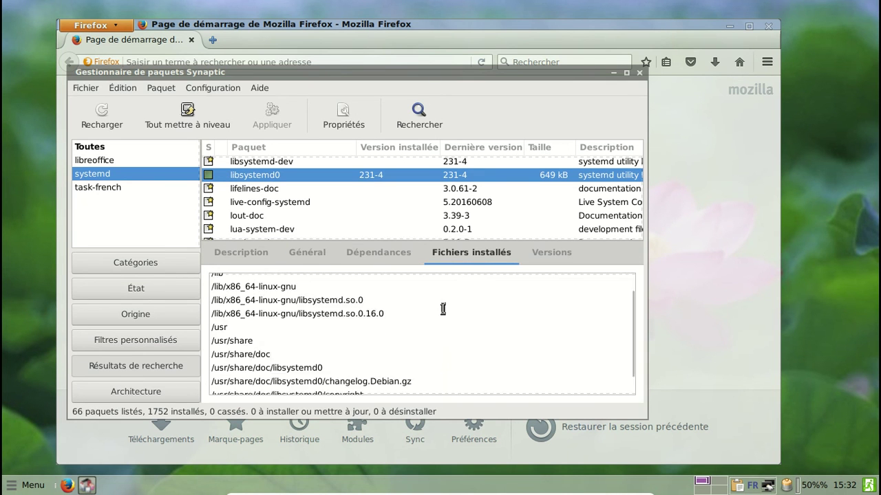
{"action": "scroll", "coordinate": [443, 309], "scroll_direction": "up", "scroll_amount": 2}
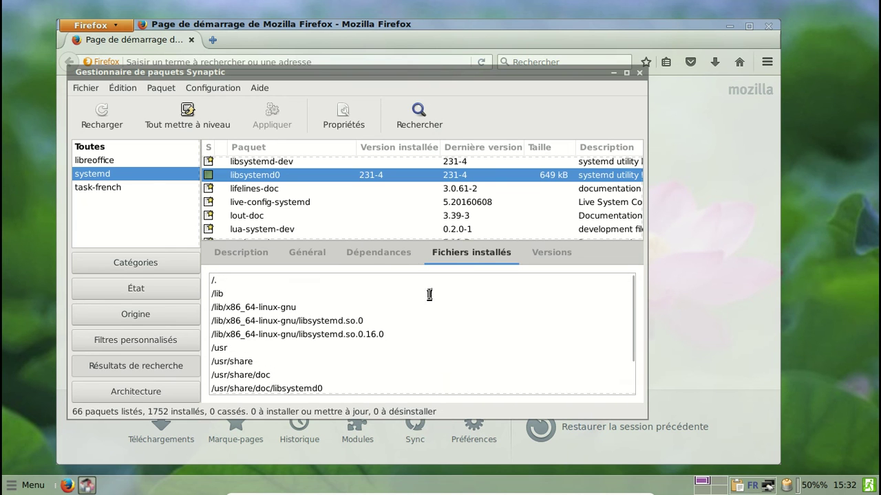
Look further through the systemd package results and close Synaptic.
{"action": "scroll", "coordinate": [370, 195], "scroll_direction": "down", "scroll_amount": 5}
{"action": "scroll", "coordinate": [370, 194], "scroll_direction": "down", "scroll_amount": 1}
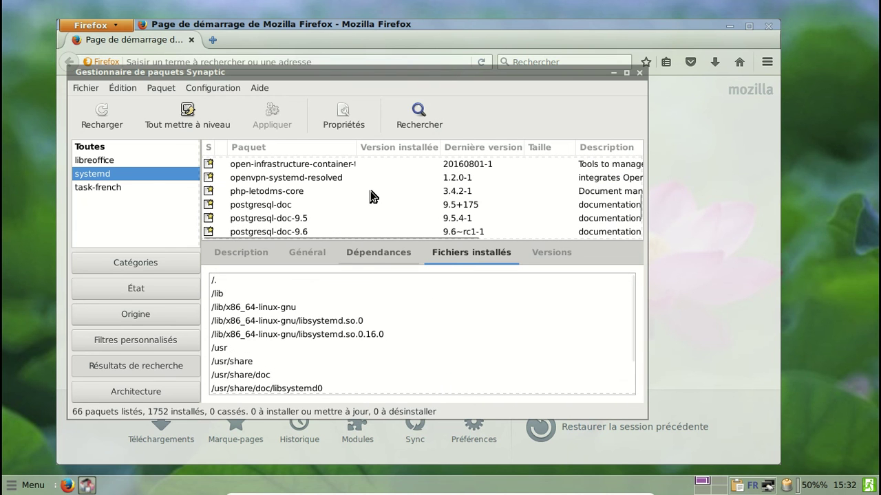
{"action": "left_click", "coordinate": [639, 72]}
Visit devuan.org in Firefox, read its release codenames and download information, and close the browser.
{"action": "left_click", "coordinate": [221, 63]}
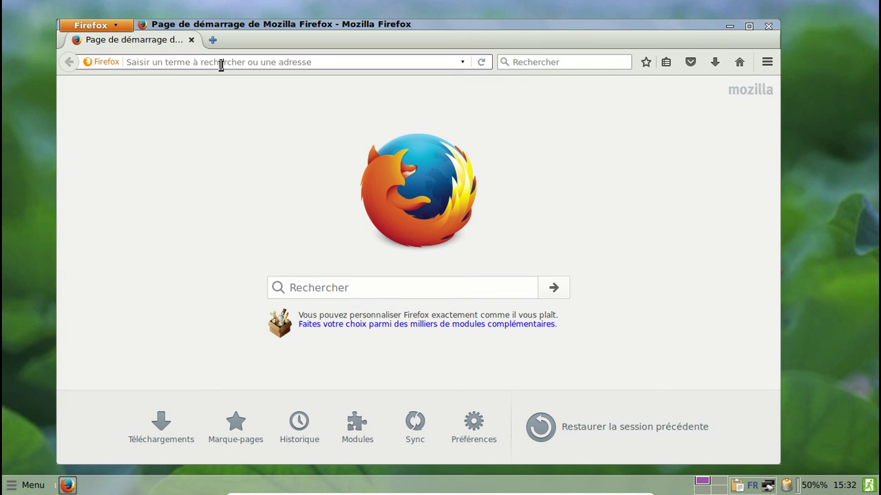
{"action": "type", "text": "devuan.org"}
{"action": "key", "text": "Return"}
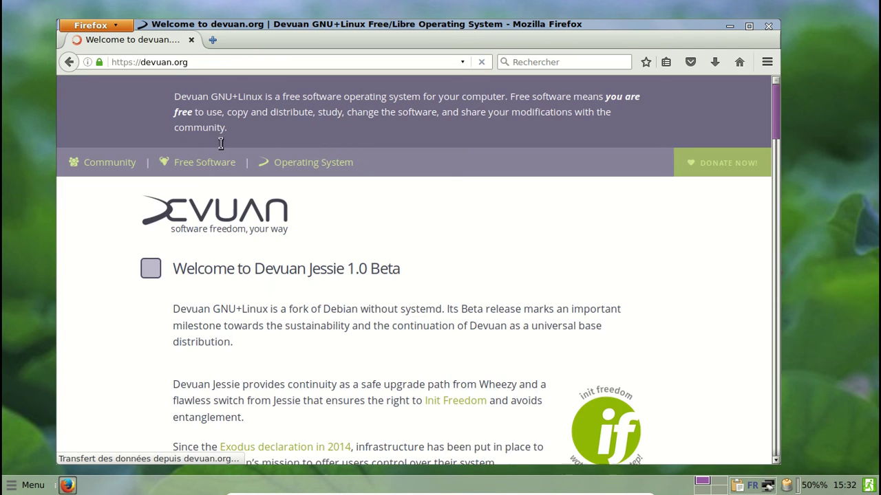
{"action": "scroll", "coordinate": [346, 214], "scroll_direction": "down", "scroll_amount": 8}
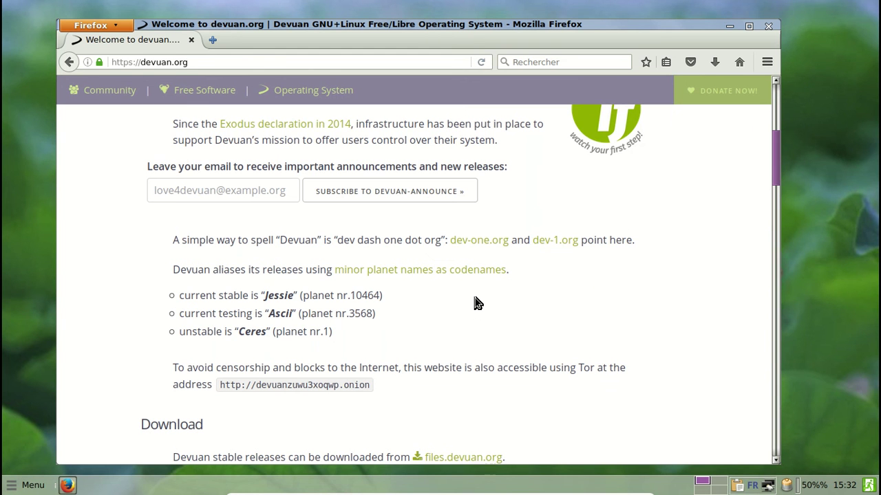
{"action": "scroll", "coordinate": [476, 303], "scroll_direction": "down", "scroll_amount": 3}
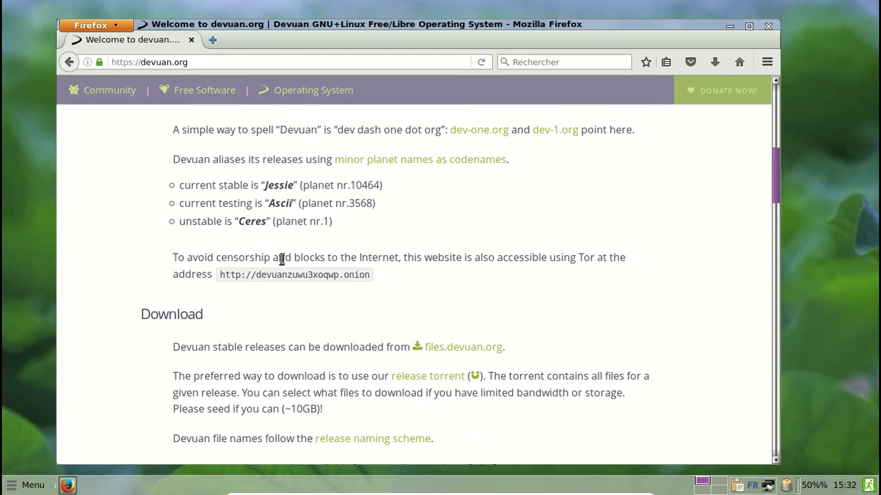
{"action": "left_click", "coordinate": [768, 27]}
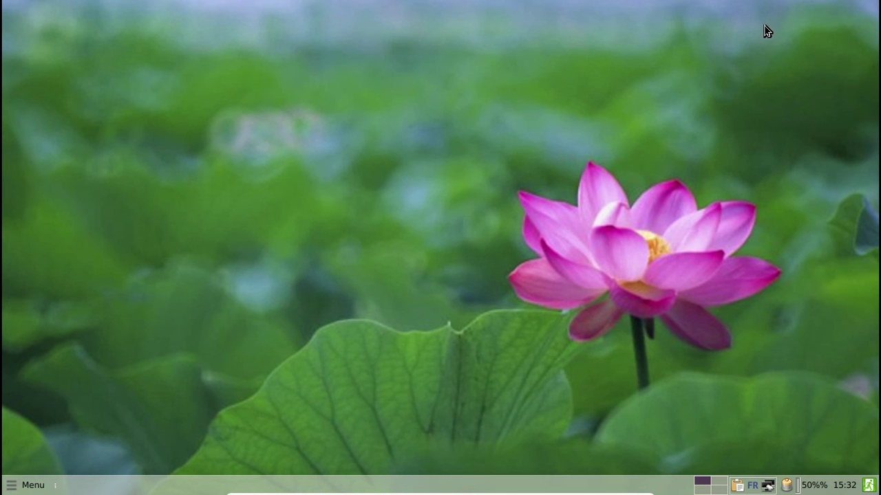
Launch LibreOffice Writer from the Bureautique applications to check its French interface, and close it.
{"action": "left_click", "coordinate": [29, 485]}
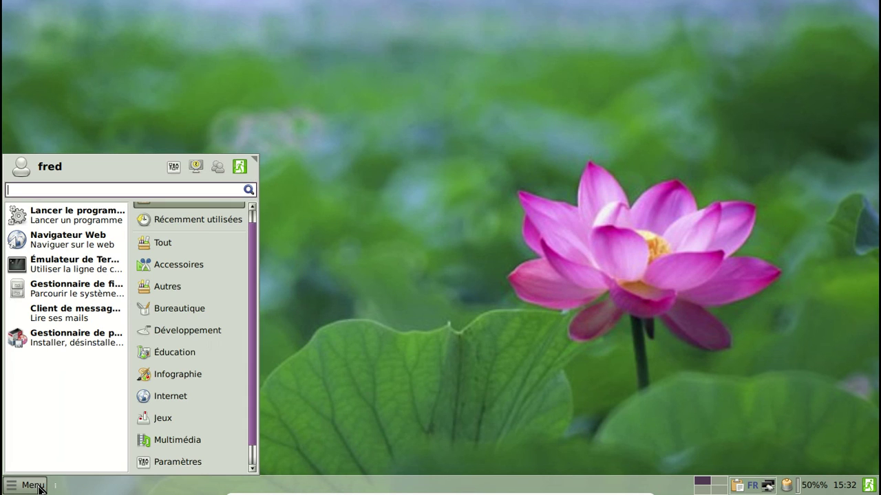
{"action": "left_click", "coordinate": [173, 318]}
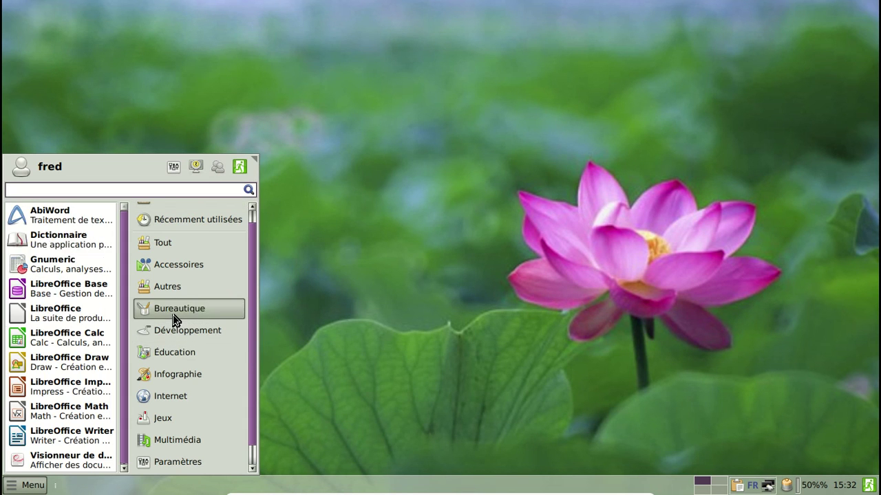
{"action": "left_click", "coordinate": [85, 431]}
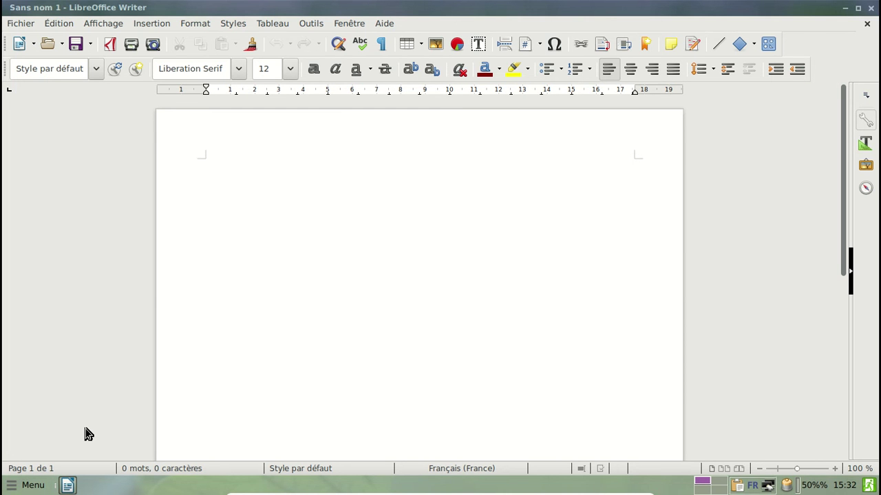
{"action": "left_click", "coordinate": [873, 8]}
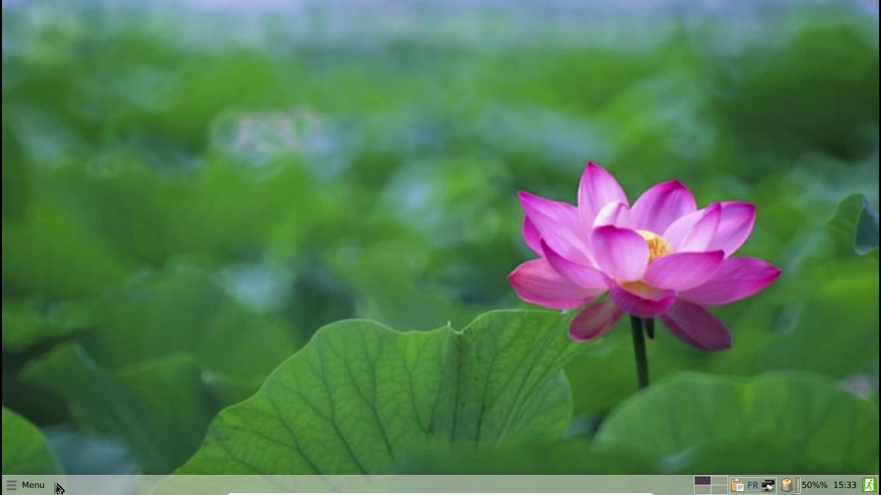
Look over the applications in the Paramètres and Système categories, and shut down the computer.
{"action": "left_click", "coordinate": [34, 485]}
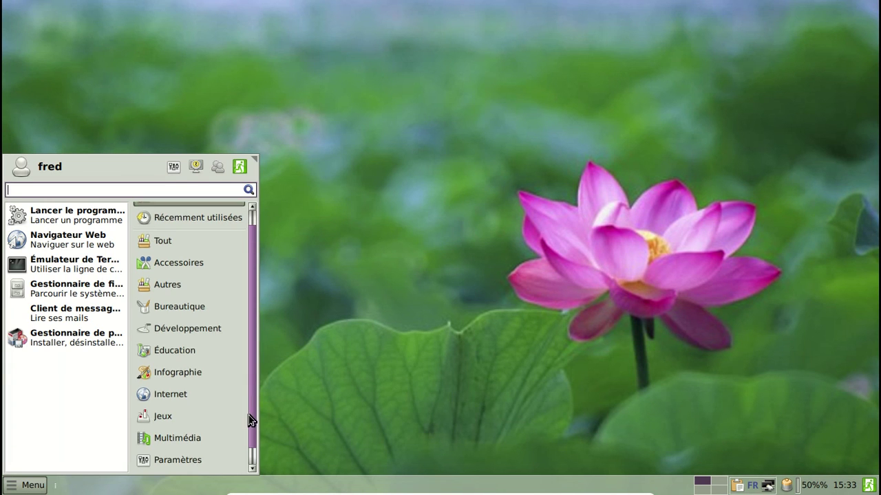
{"action": "scroll", "coordinate": [187, 459], "scroll_direction": "down", "scroll_amount": 1}
{"action": "left_click", "coordinate": [183, 444]}
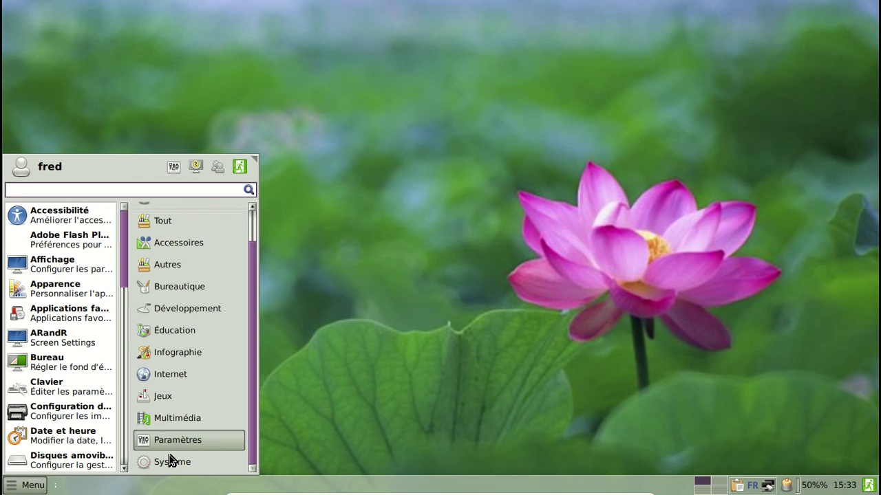
{"action": "left_click", "coordinate": [172, 464]}
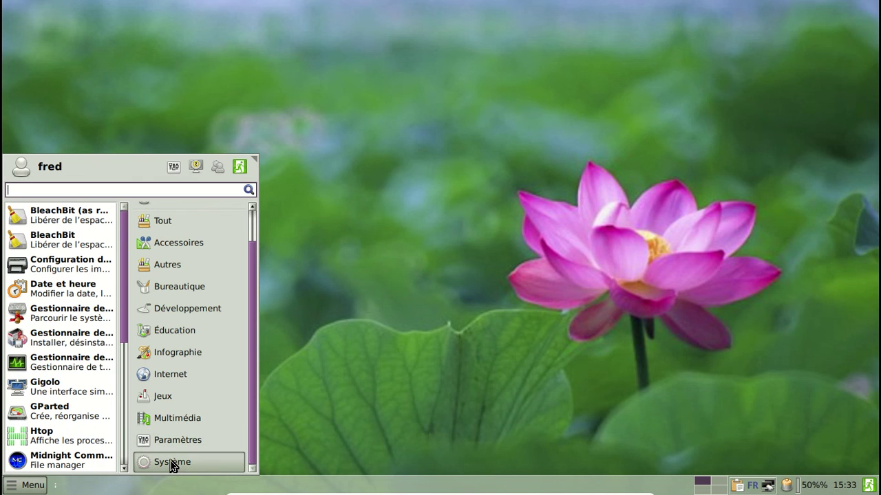
{"action": "left_click", "coordinate": [244, 170]}
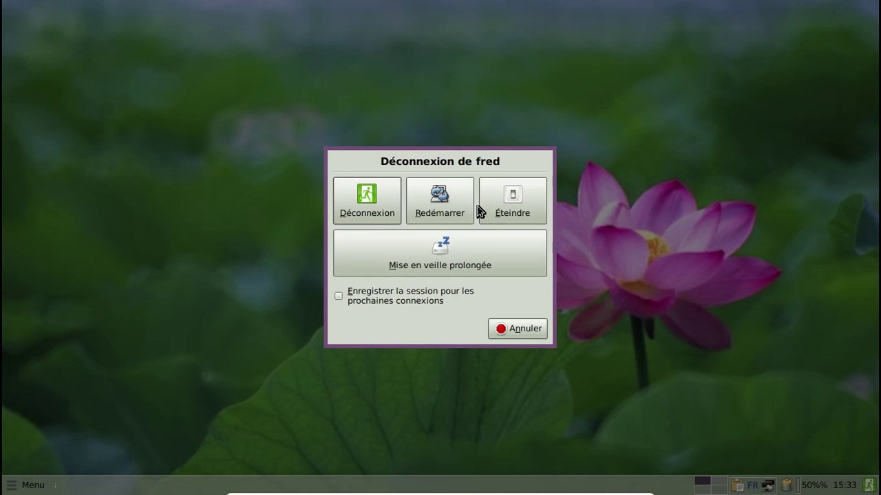
{"action": "left_click", "coordinate": [509, 200]}
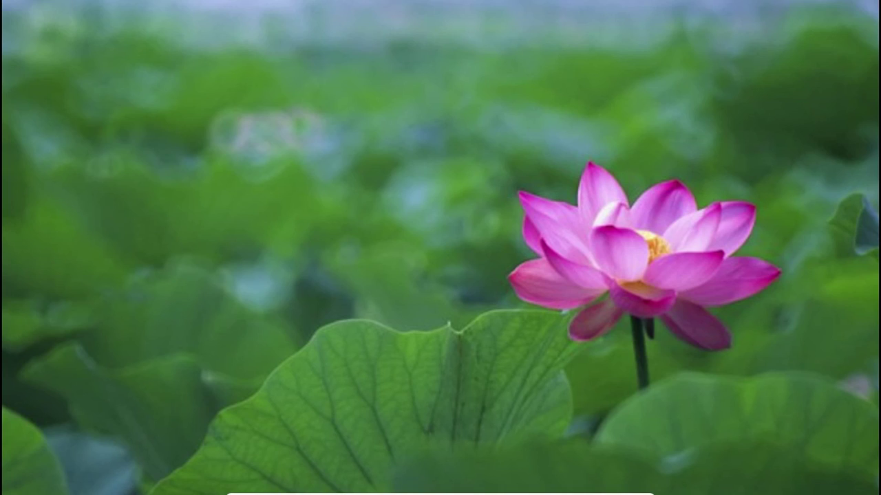